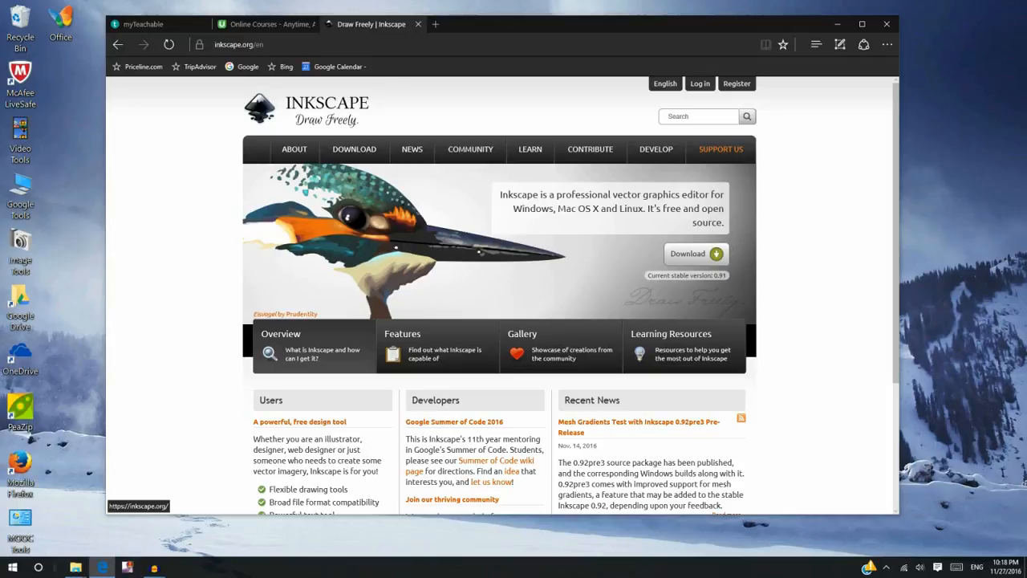
# - Open the Inkscape download page and check the Windows download options before returning to it
pyautogui.moveTo(355, 150)
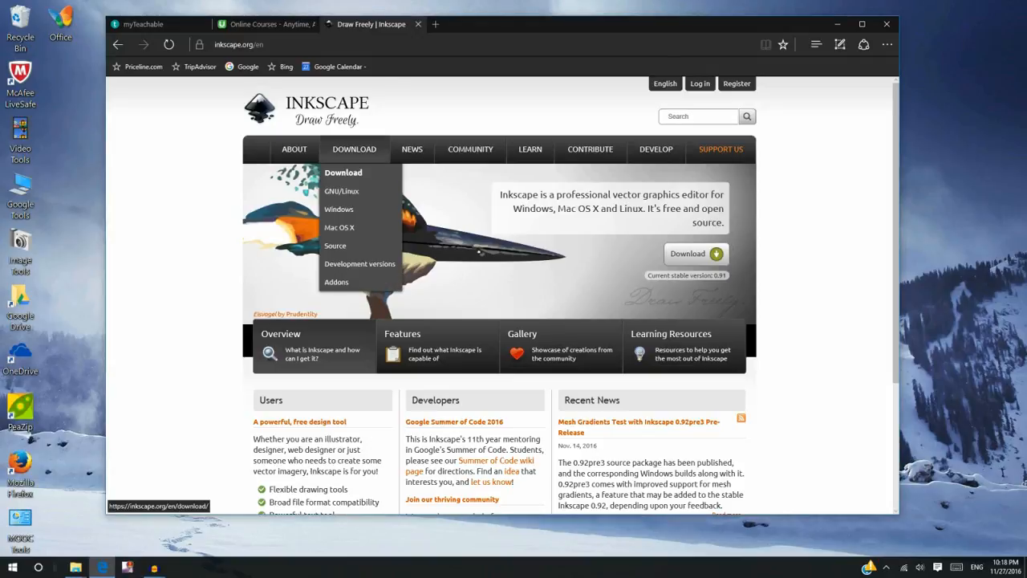
pyautogui.click(343, 173)
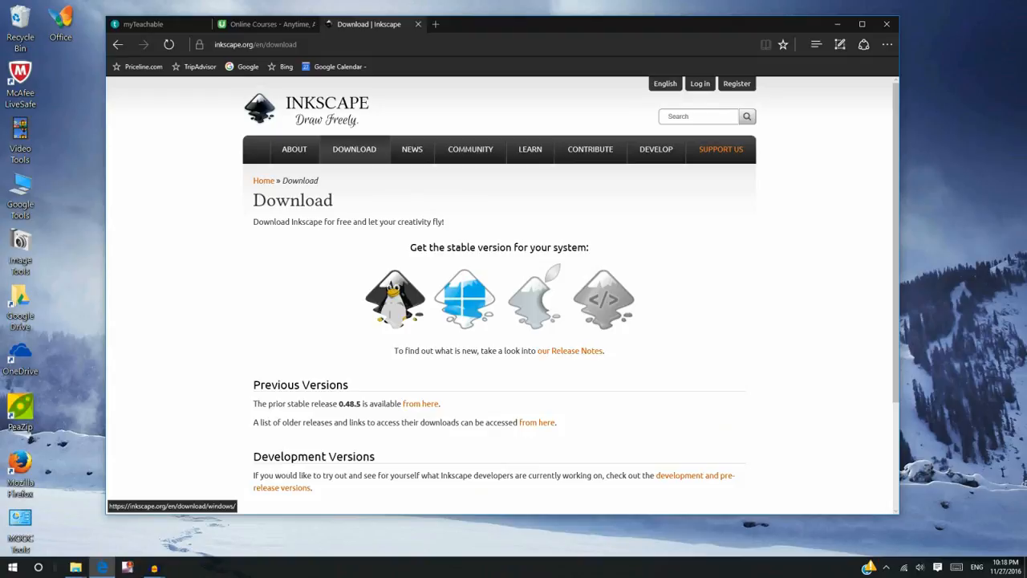
pyautogui.click(464, 298)
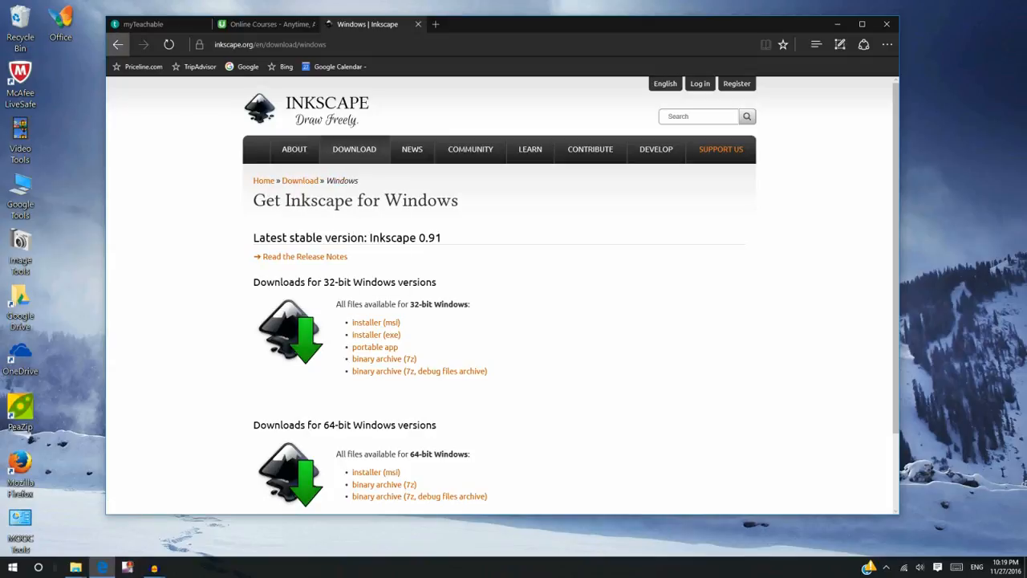
pyautogui.click(117, 44)
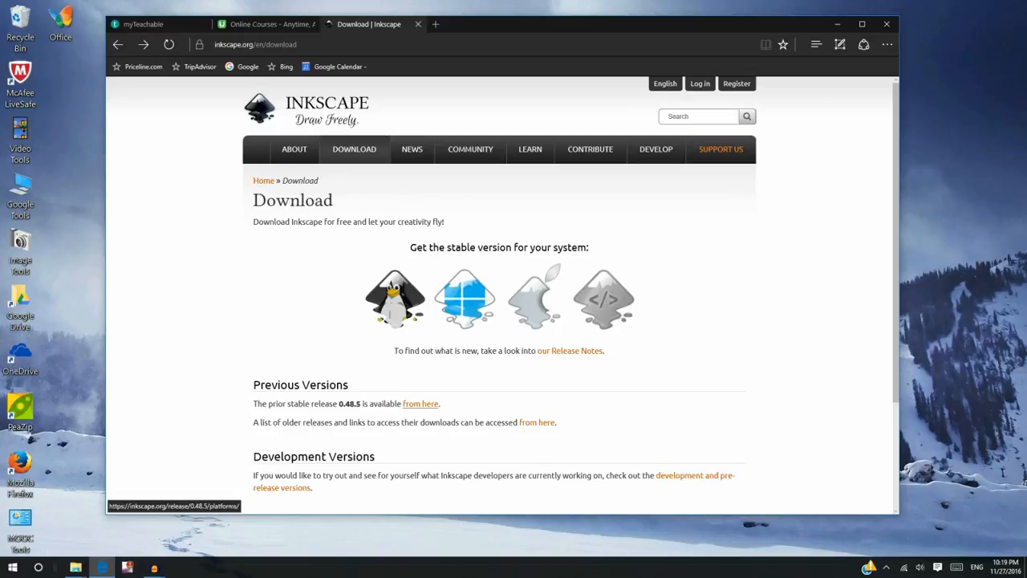
# - Download the Windows 32-bit Exe of the prior stable release Inkscape 0.48.5 and run it
pyautogui.click(421, 404)
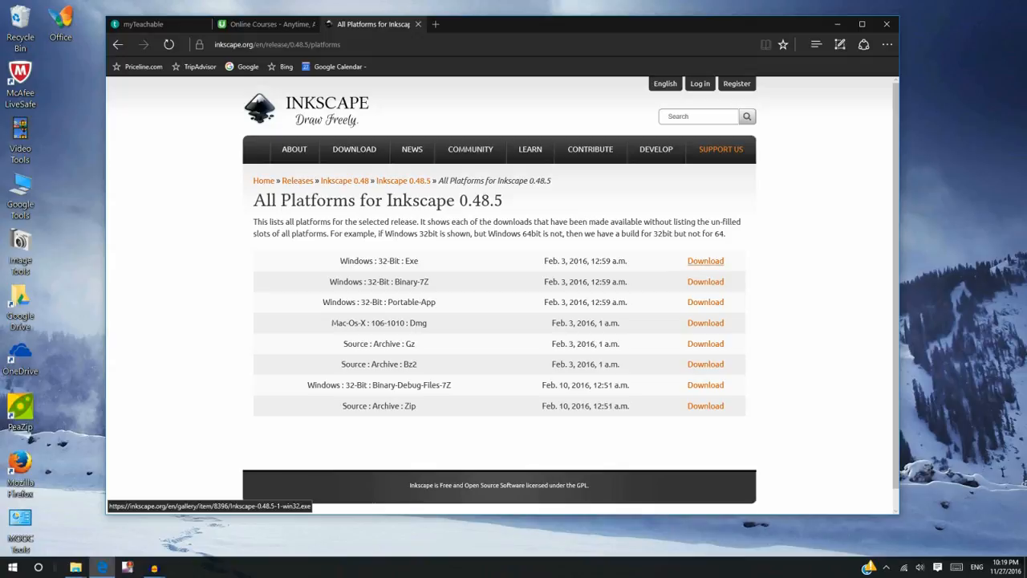
pyautogui.click(705, 260)
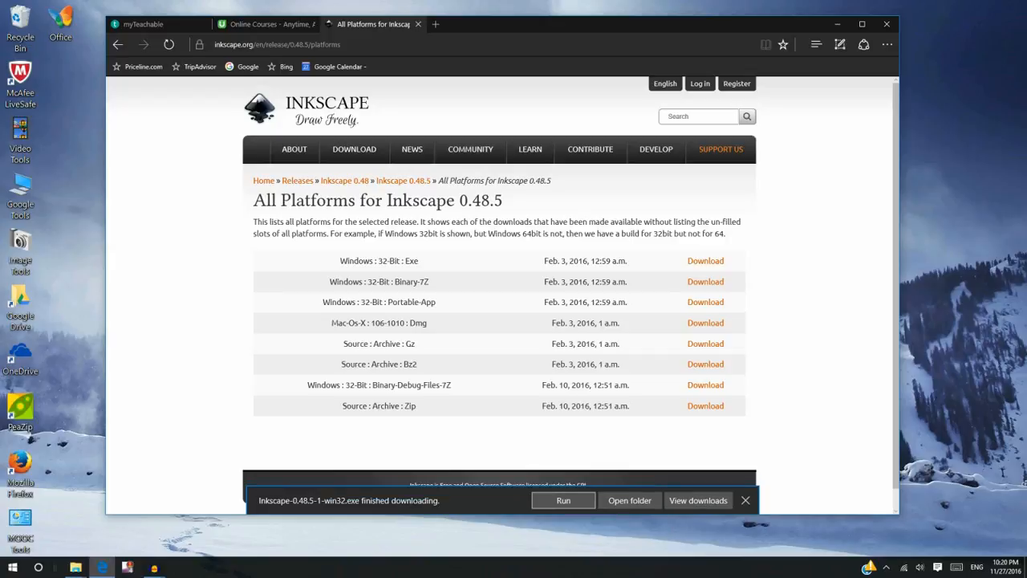
pyautogui.click(563, 500)
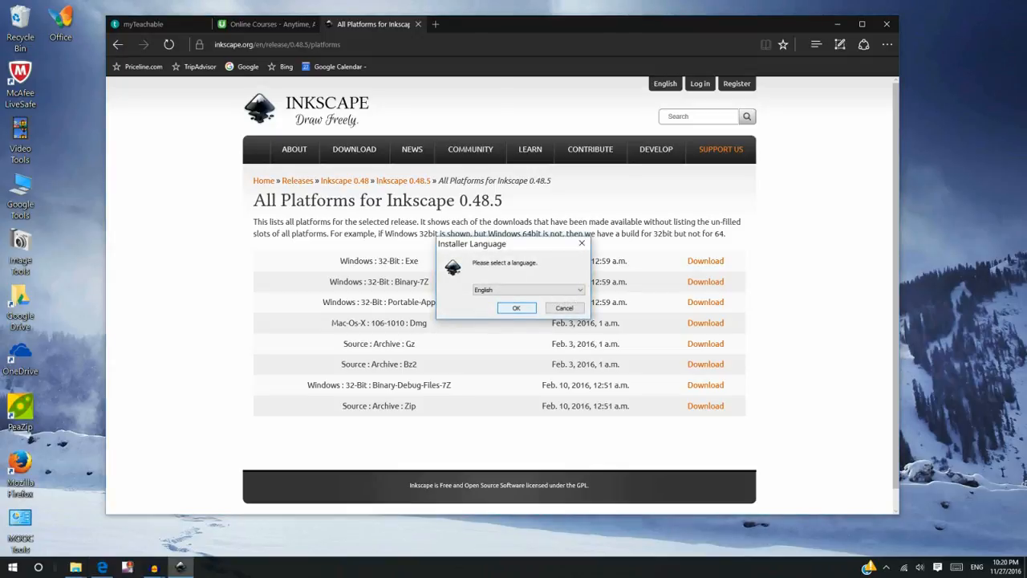
# - Install Inkscape in English with the default components and install location, running Inkscape when setup finishes
pyautogui.click(515, 307)
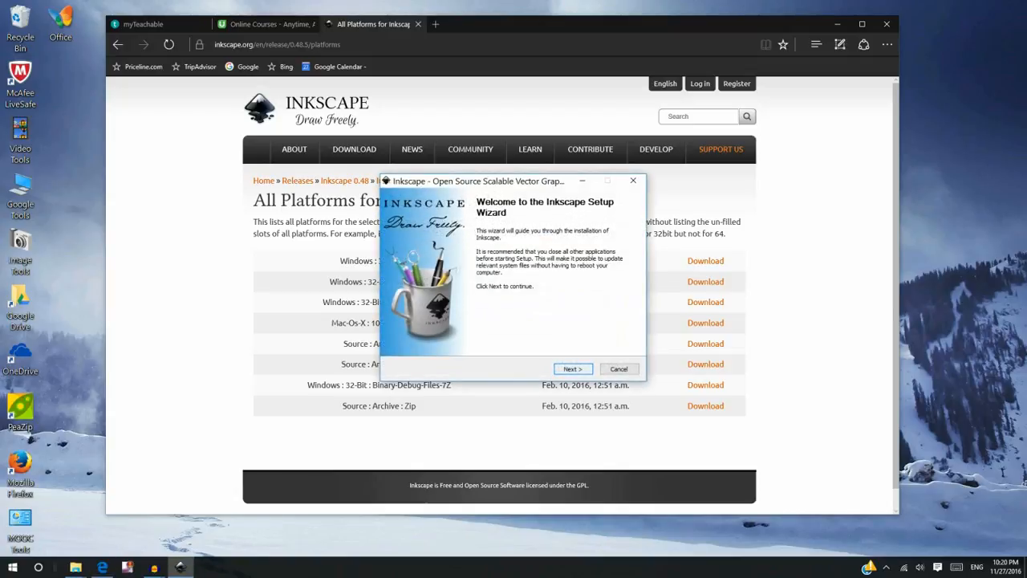
pyautogui.click(572, 368)
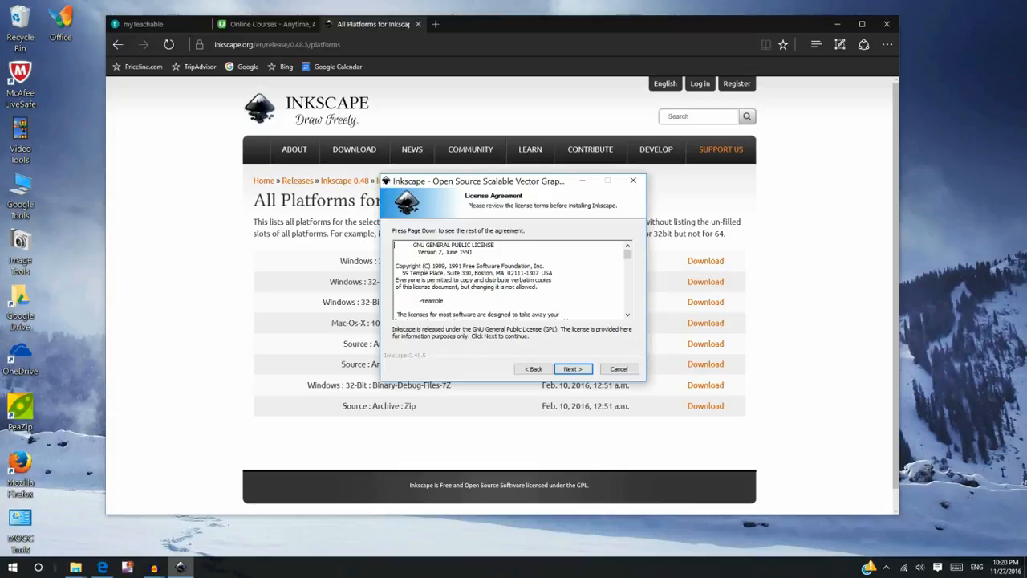
pyautogui.click(572, 368)
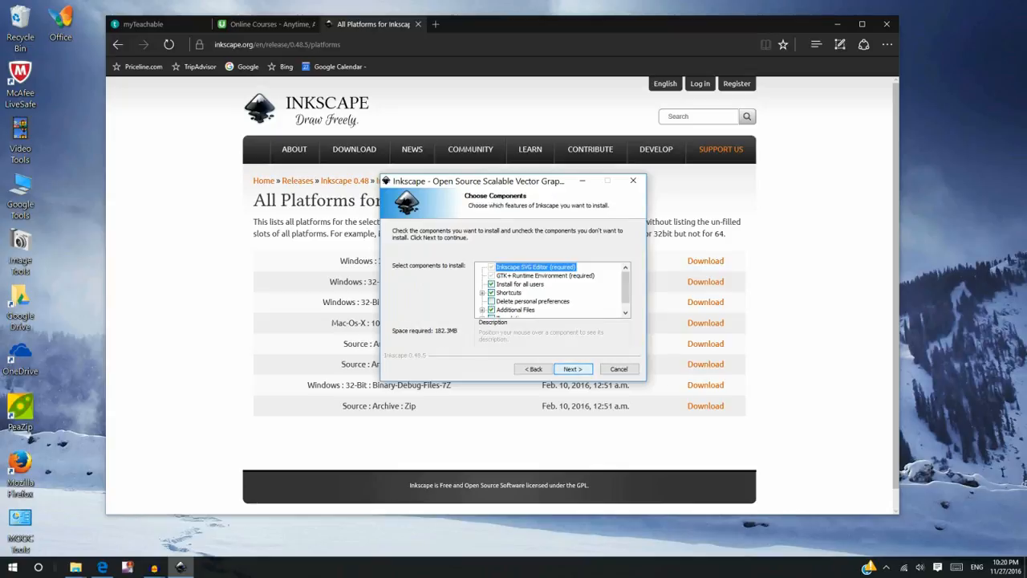
pyautogui.scroll(-1, 552, 289)
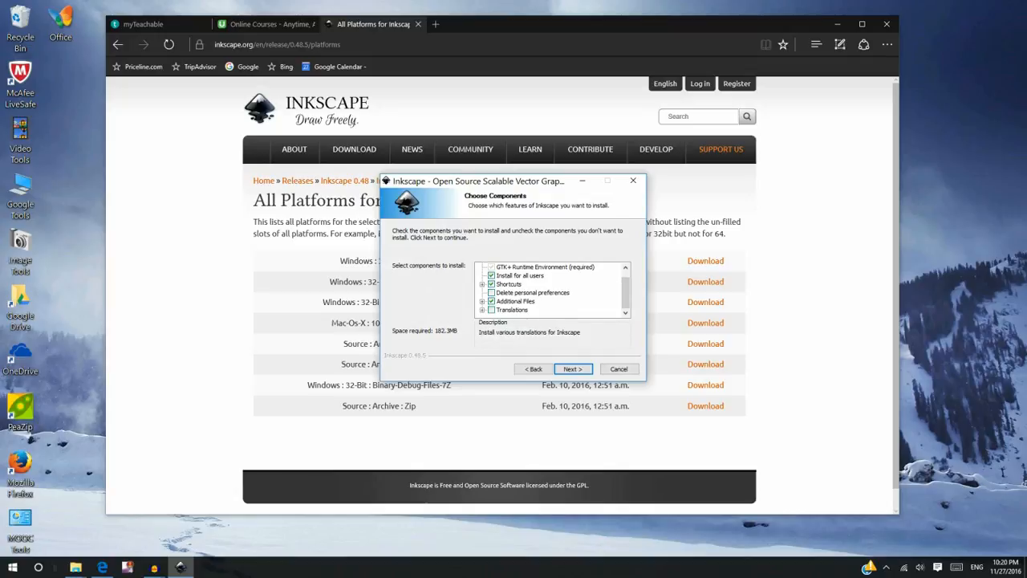
pyautogui.scroll(1, 530, 301)
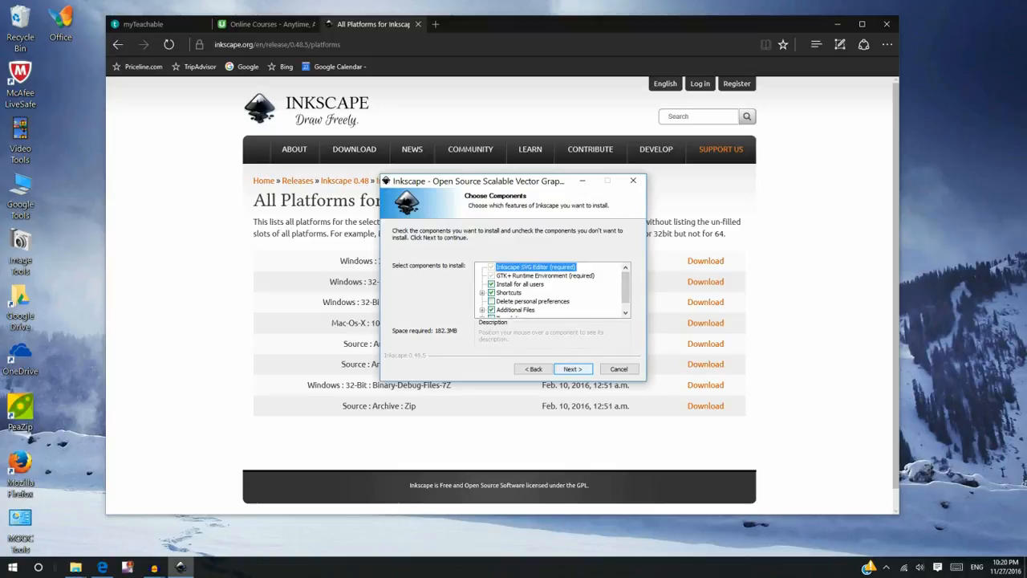
pyautogui.click(572, 368)
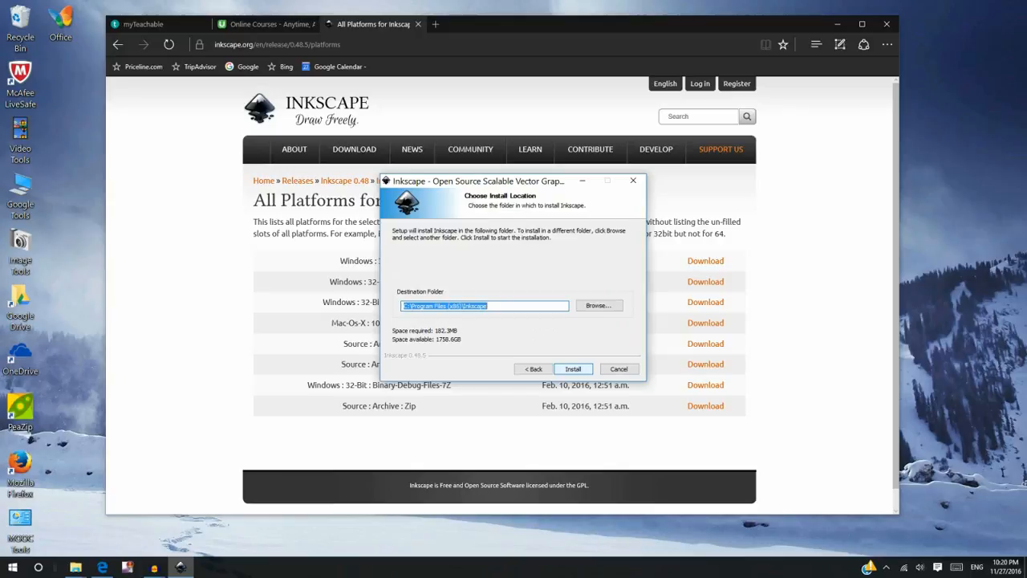
pyautogui.click(572, 368)
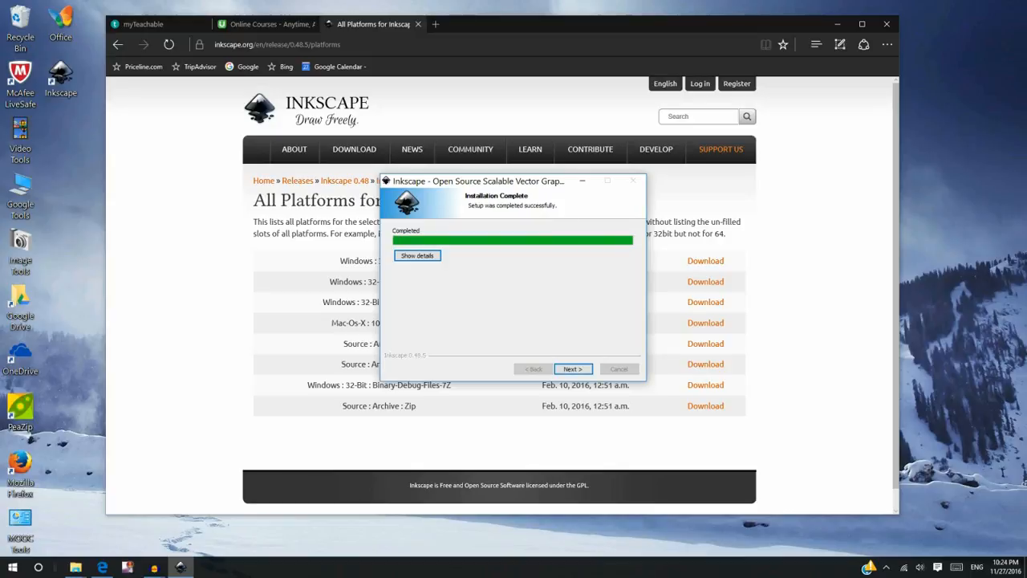
pyautogui.click(572, 369)
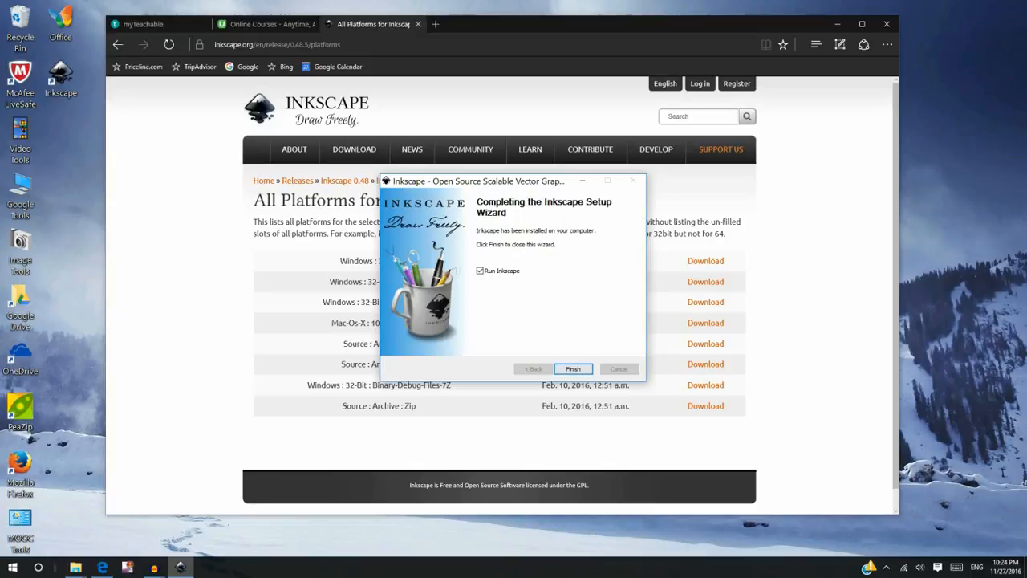
pyautogui.click(572, 368)
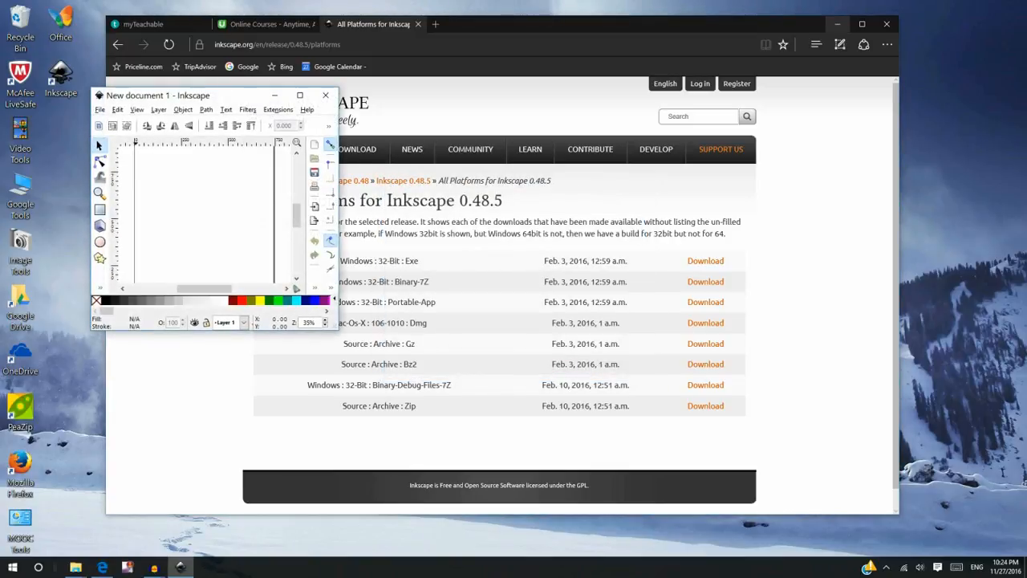
# - Minimize the browser and enlarge the new Inkscape document window on the desktop
pyautogui.click(837, 24)
pyautogui.moveTo(225, 96); pyautogui.dragTo(357, 33)
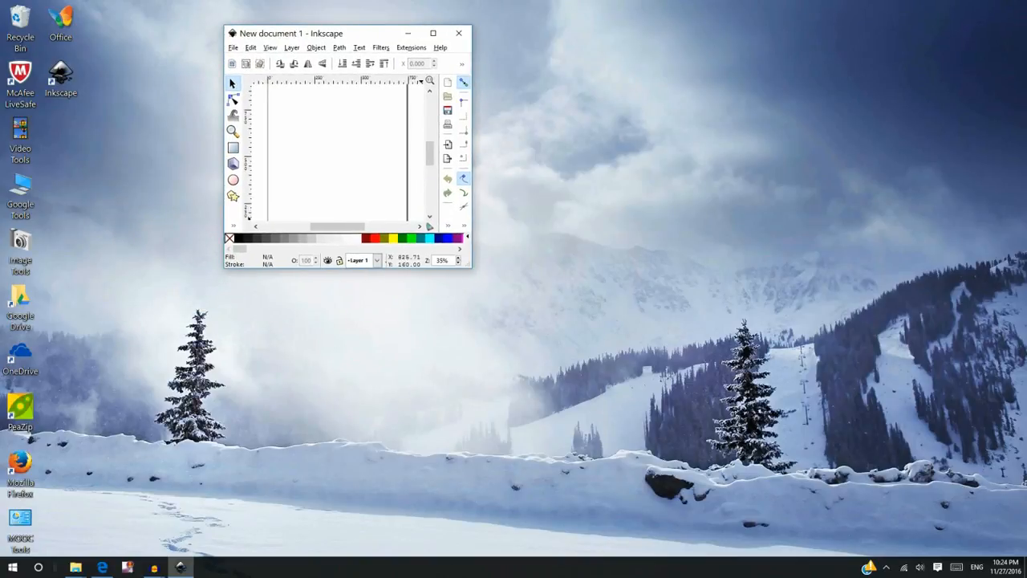
pyautogui.moveTo(471, 267); pyautogui.dragTo(905, 487)
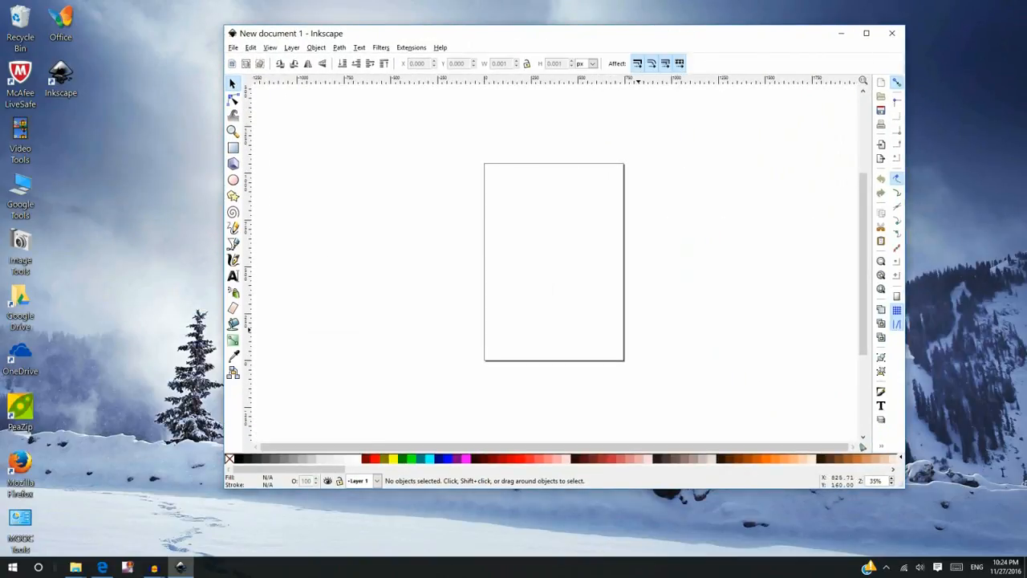
# - Open Document Properties to inspect the page settings, then close it
pyautogui.click(232, 48)
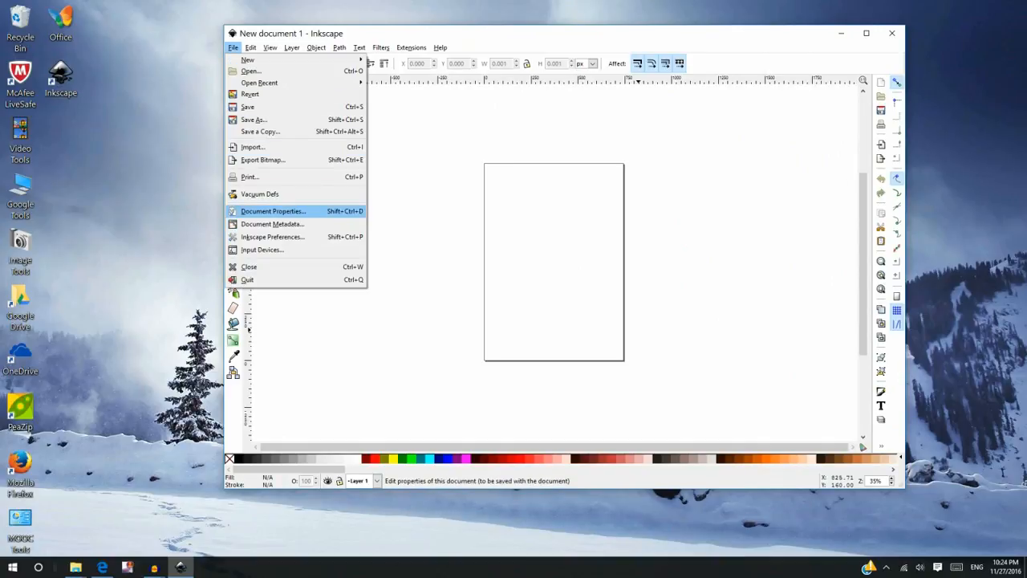
pyautogui.click(272, 211)
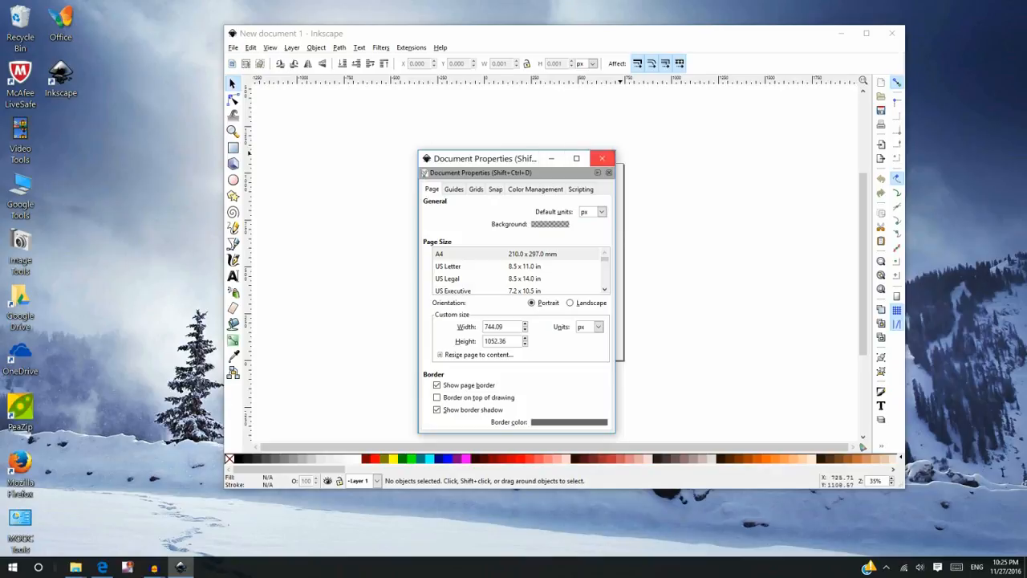
pyautogui.click(602, 158)
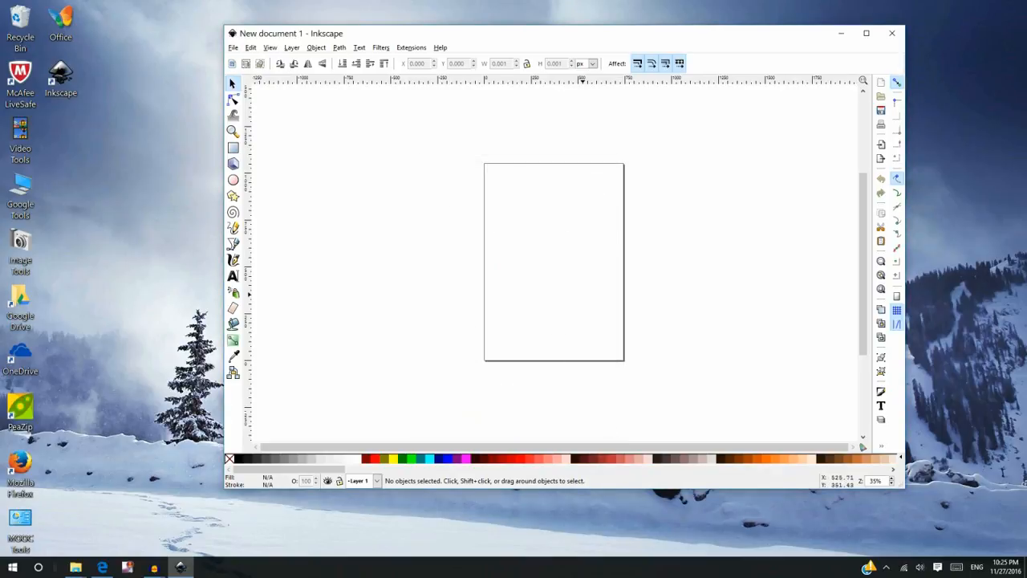
# - Set the page orientation to Landscape in Document Properties
pyautogui.press('+')
pyautogui.press('+')
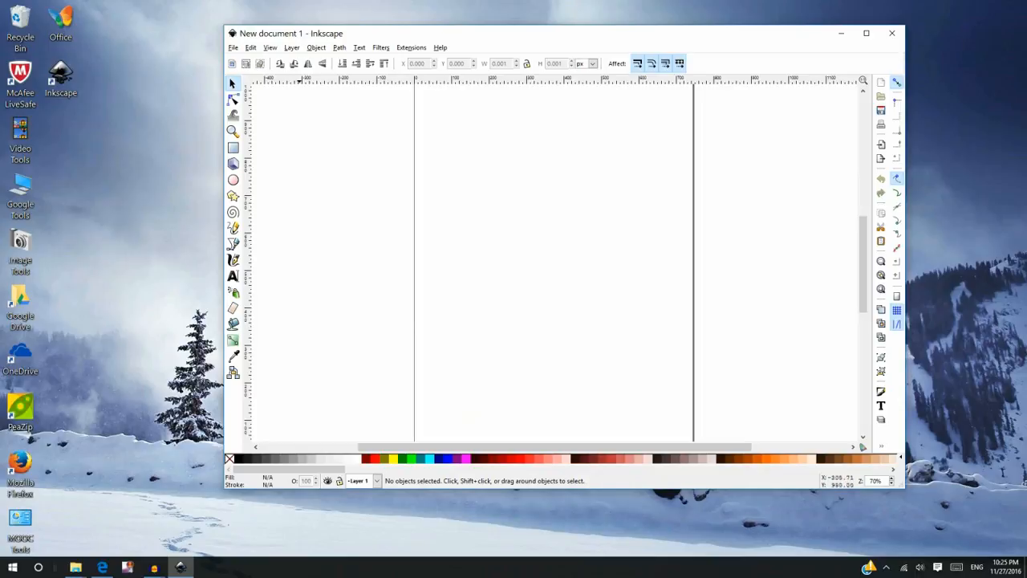
pyautogui.click(232, 47)
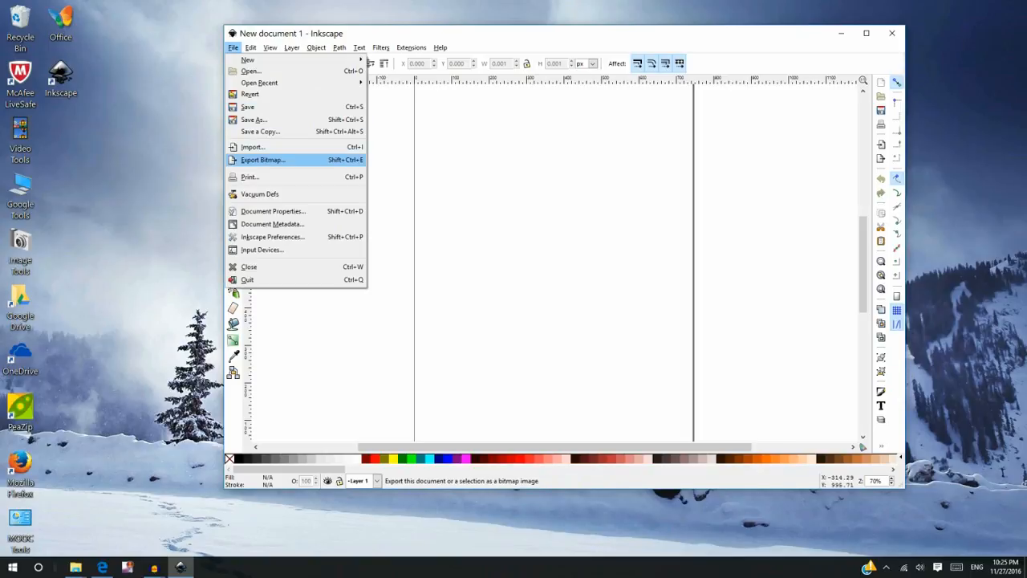
pyautogui.click(273, 211)
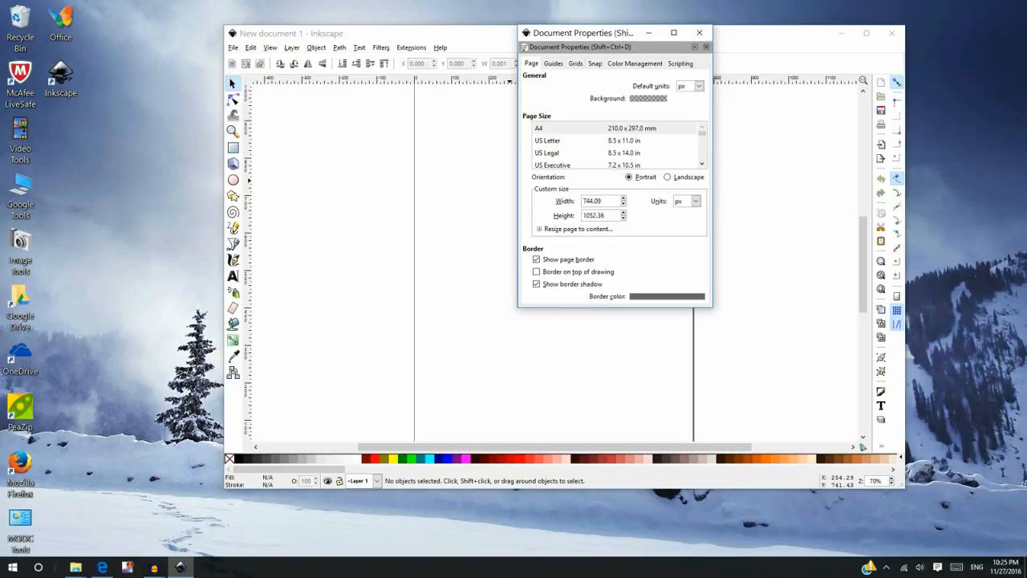
pyautogui.click(667, 177)
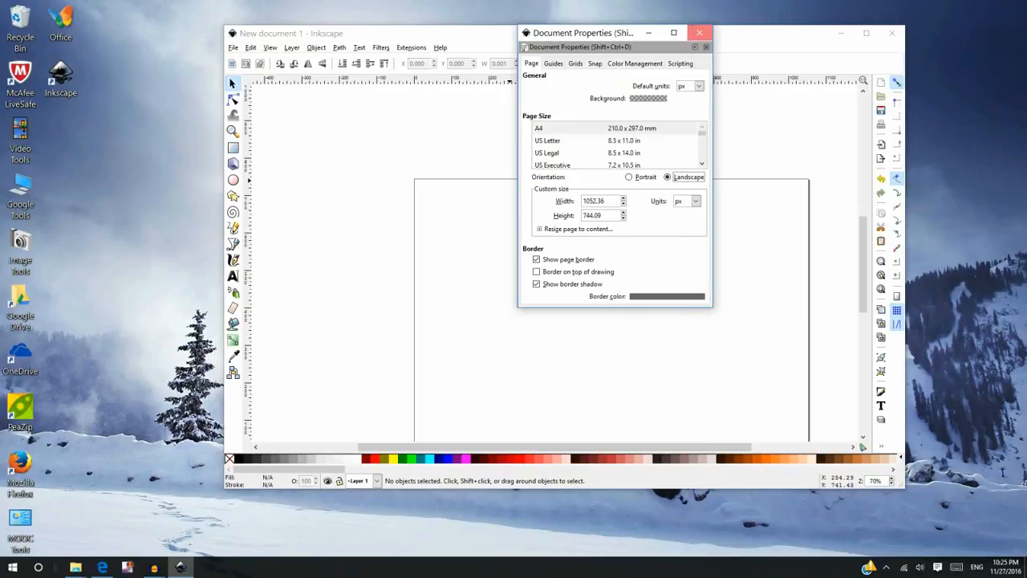
pyautogui.click(698, 32)
# - Draw a rectangle about 497 by 356 px on the page with the Rectangle tool
pyautogui.click(232, 147)
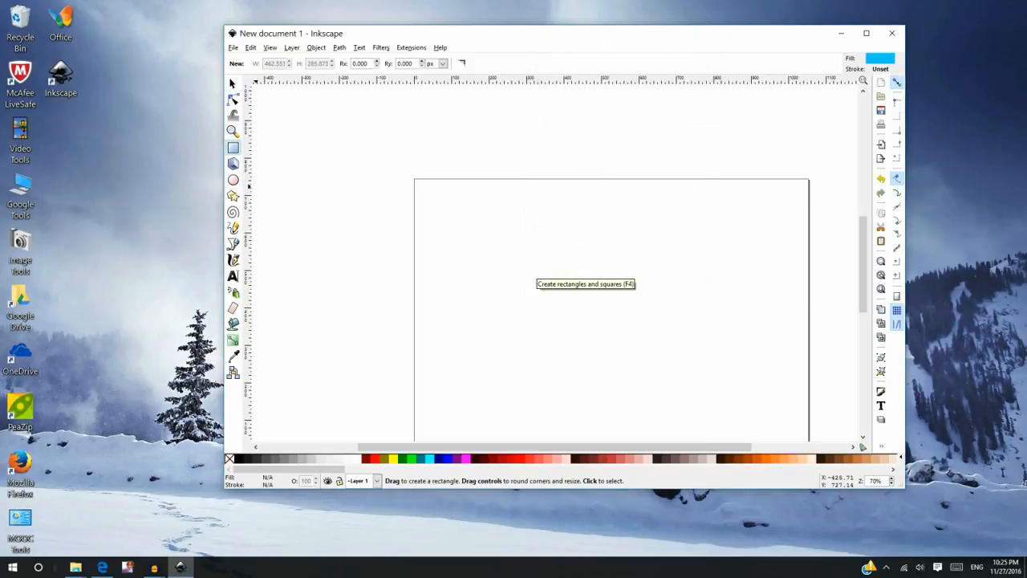
pyautogui.moveTo(511, 258); pyautogui.dragTo(697, 391)
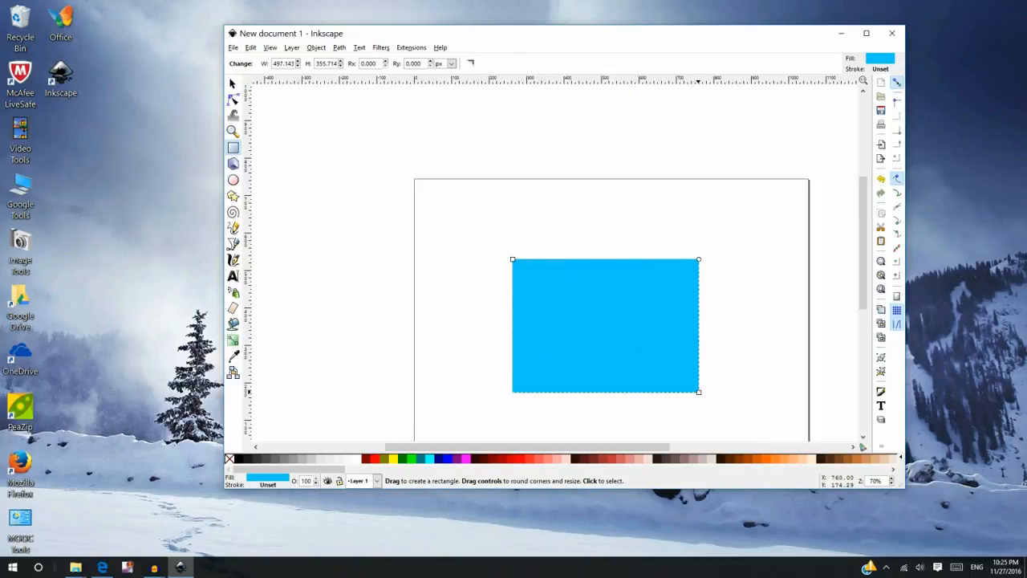
# - Open the Layers panel and maximize the Inkscape window
pyautogui.click(291, 47)
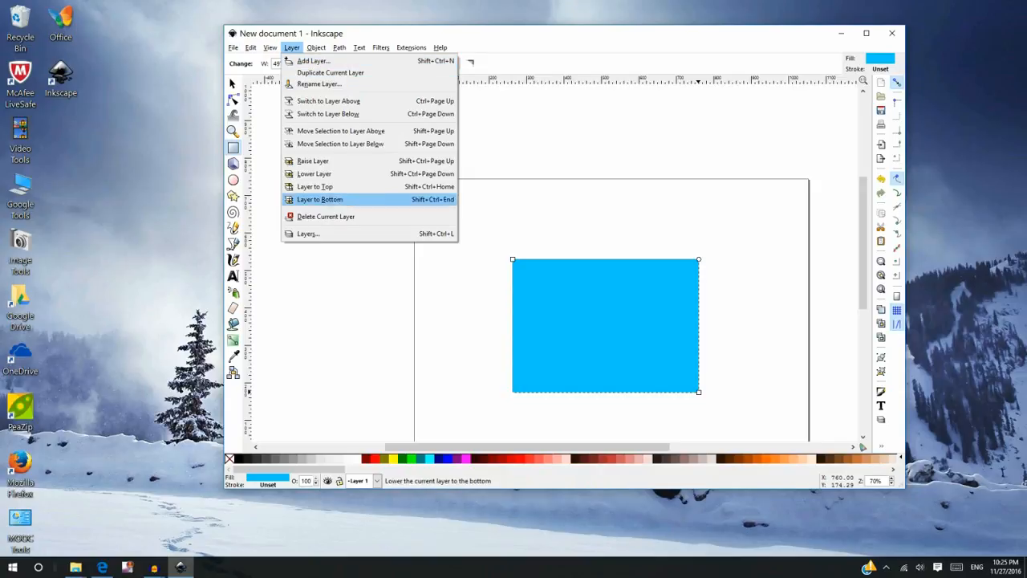
pyautogui.click(307, 233)
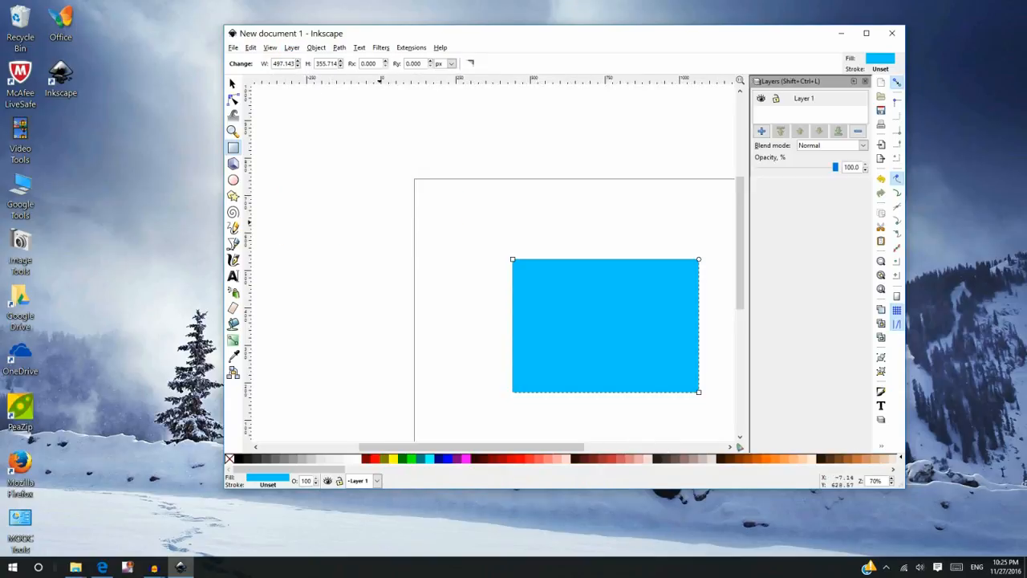
pyautogui.click(866, 33)
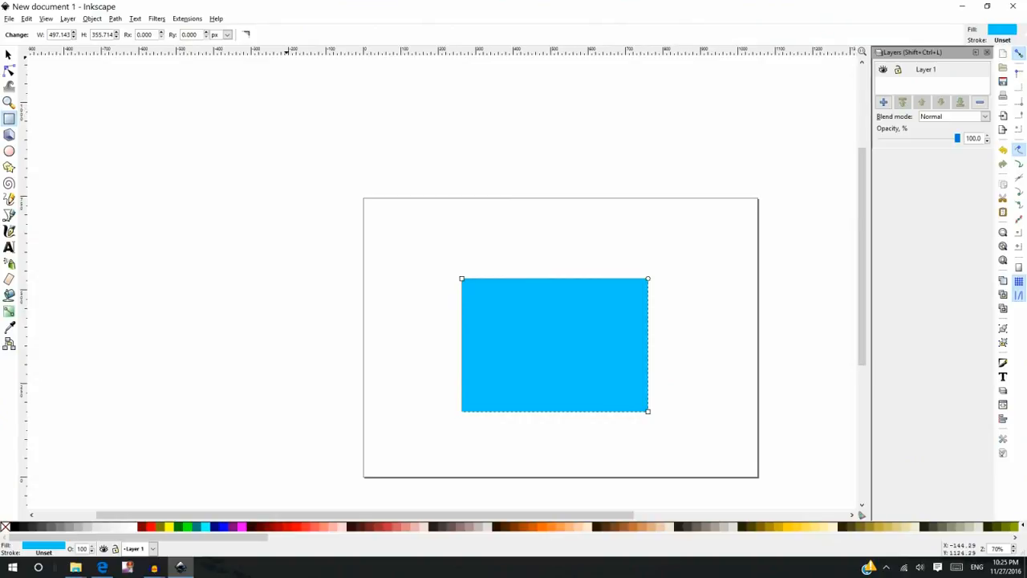
# - Open the Fill and Stroke panel for the rectangle
pyautogui.click(92, 18)
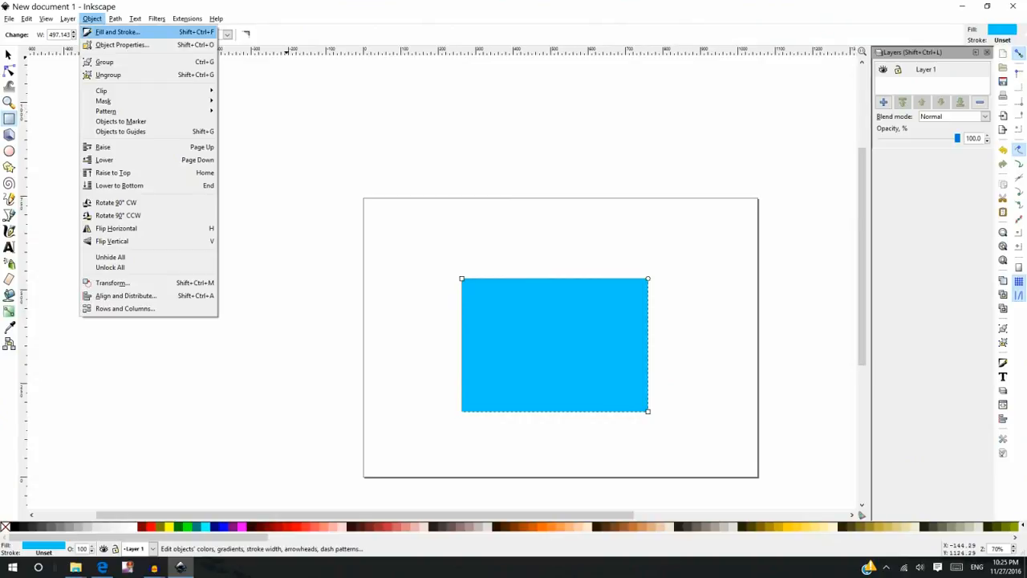
pyautogui.press('Return')
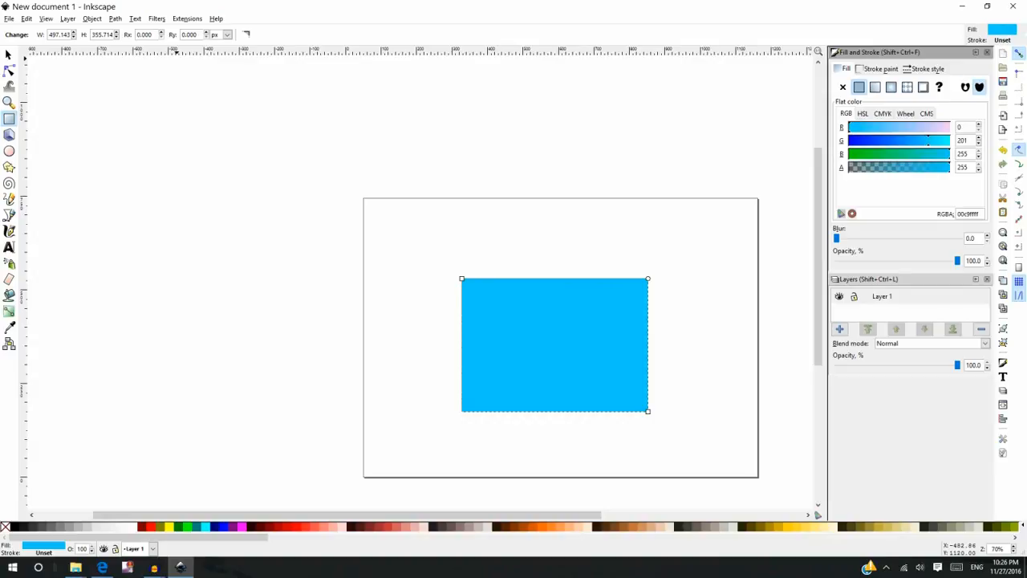
# - Open the Text and Font dialog, reposition it, and close it
pyautogui.hotkey('alt', 't')
pyautogui.press('Return')
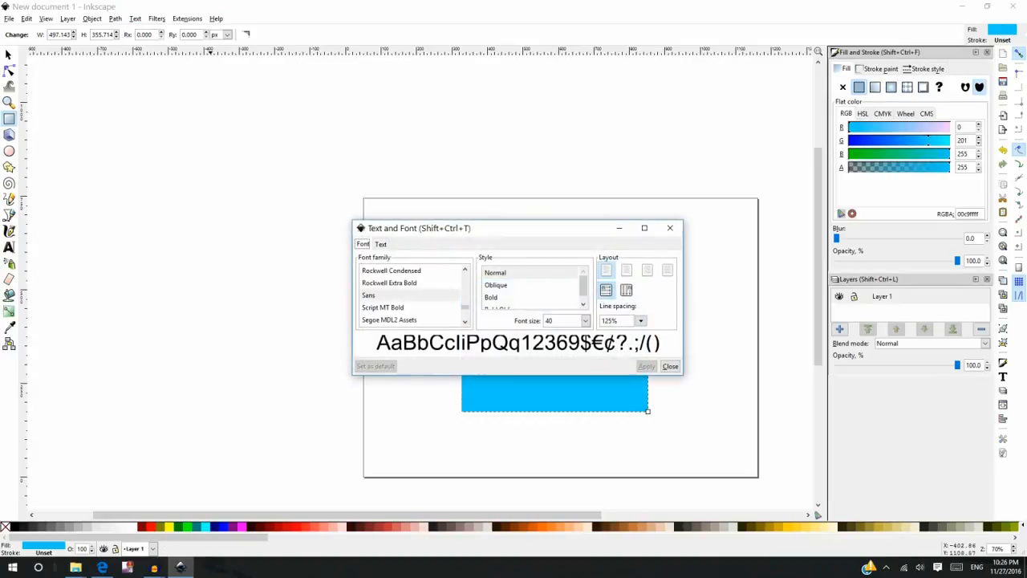
pyautogui.moveTo(419, 228); pyautogui.dragTo(557, 179)
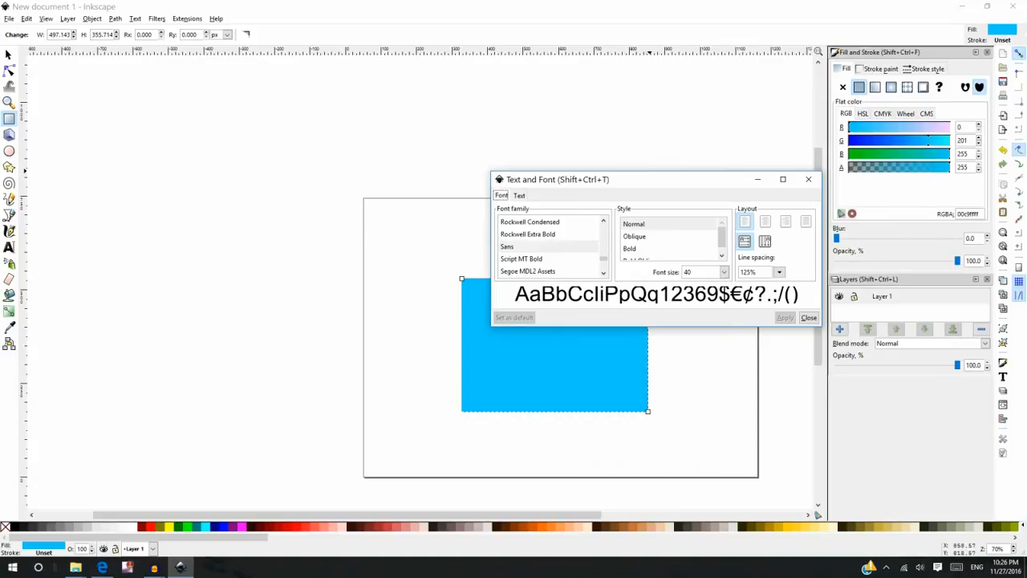
pyautogui.click(807, 179)
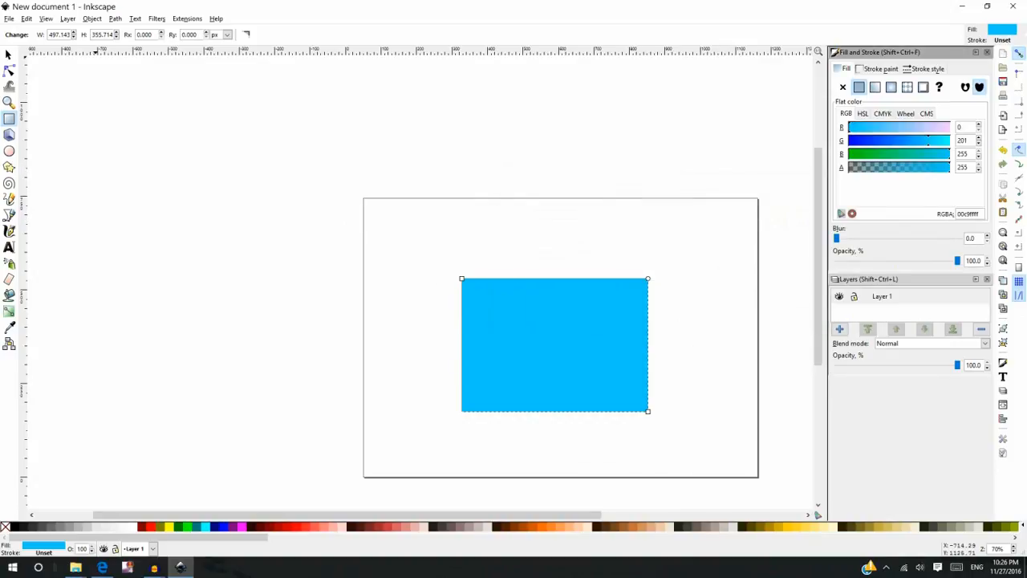
# - Open the Transform and Rows and Columns panels from the Object menu
pyautogui.click(91, 19)
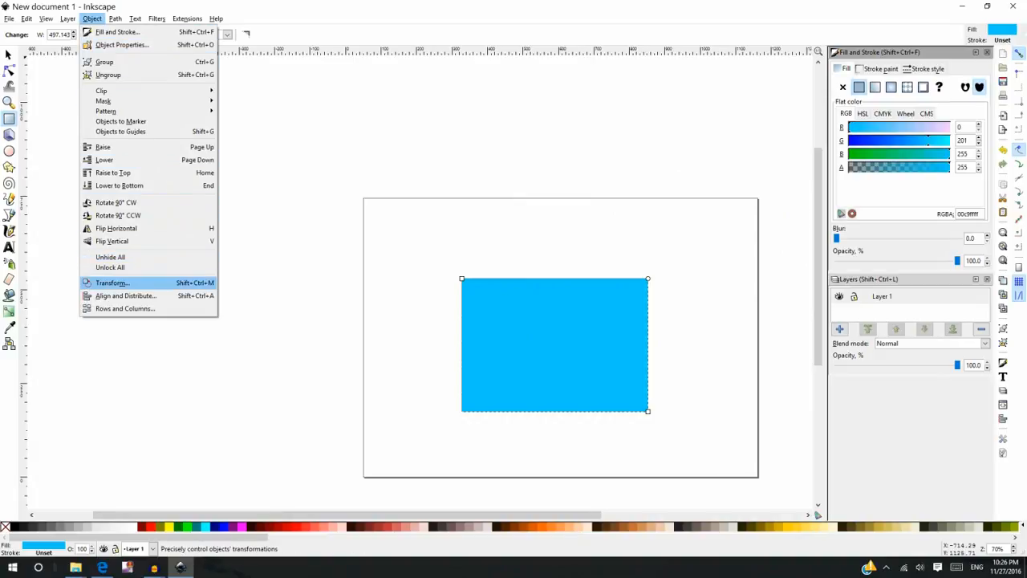
pyautogui.click(112, 283)
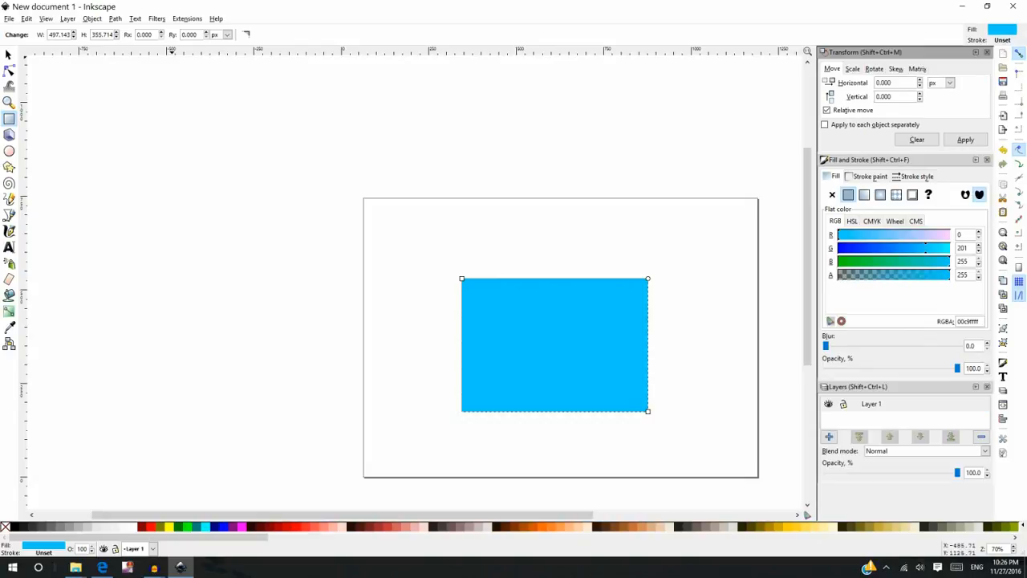
pyautogui.click(92, 18)
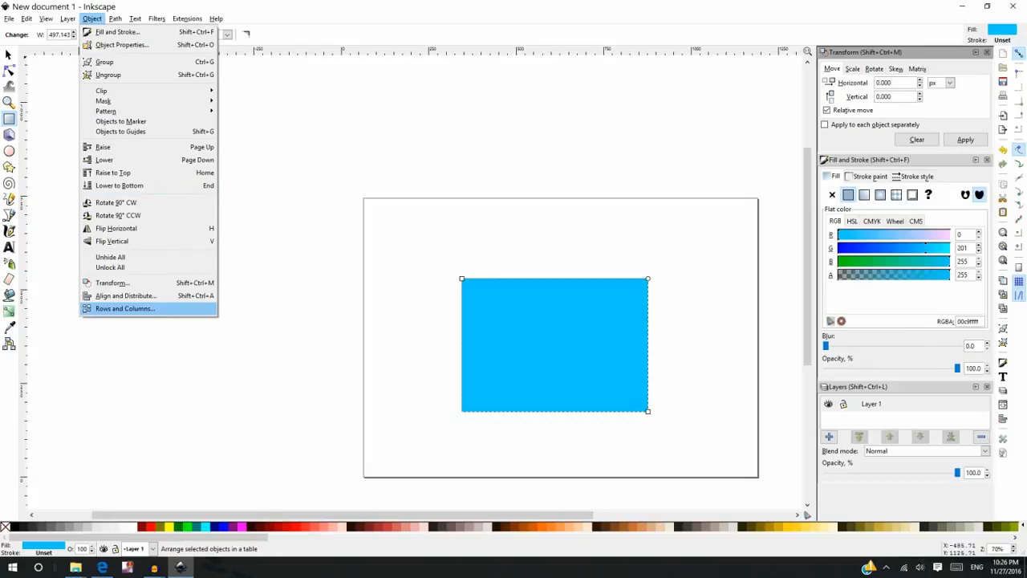
pyautogui.click(124, 308)
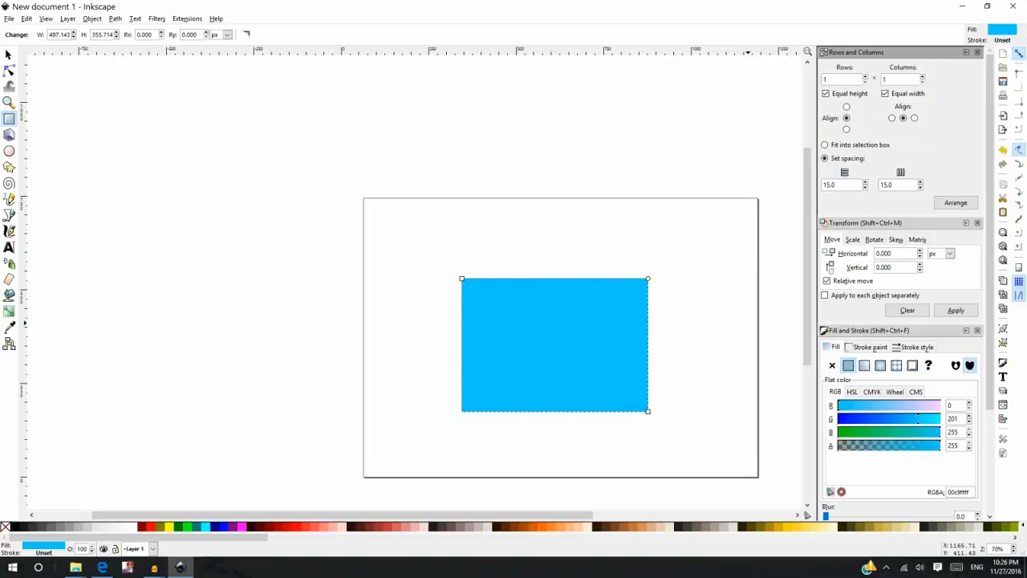
# - Rearrange the docked panels, collapsing them into a stack with only Rows and Columns expanded
pyautogui.click(882, 223)
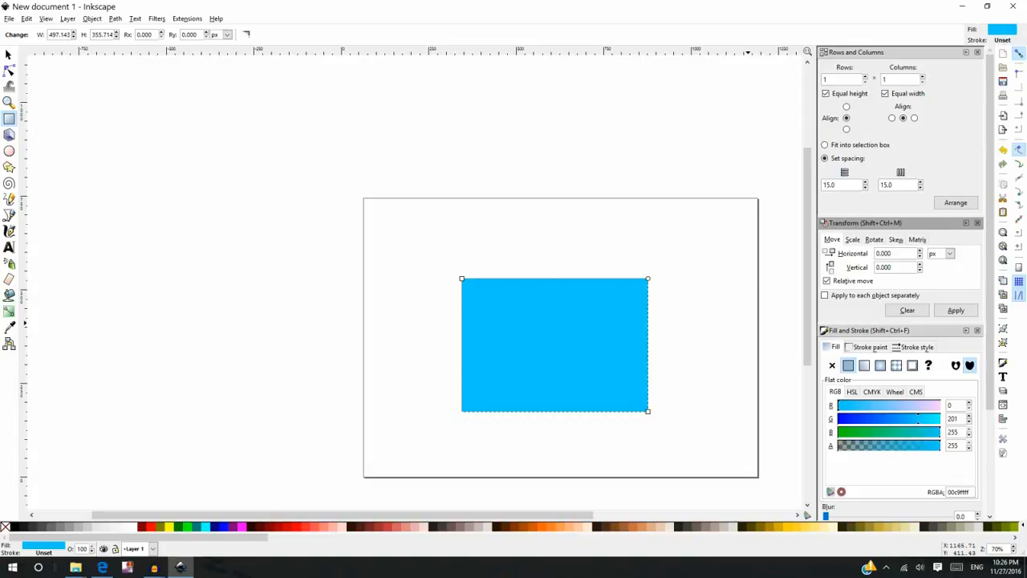
pyautogui.moveTo(883, 223)
pyautogui.mouseDown()
pyautogui.moveTo(900, 133)
pyautogui.moveTo(839, 128)
pyautogui.moveTo(958, 128)
pyautogui.moveTo(894, 120)
pyautogui.mouseUp()
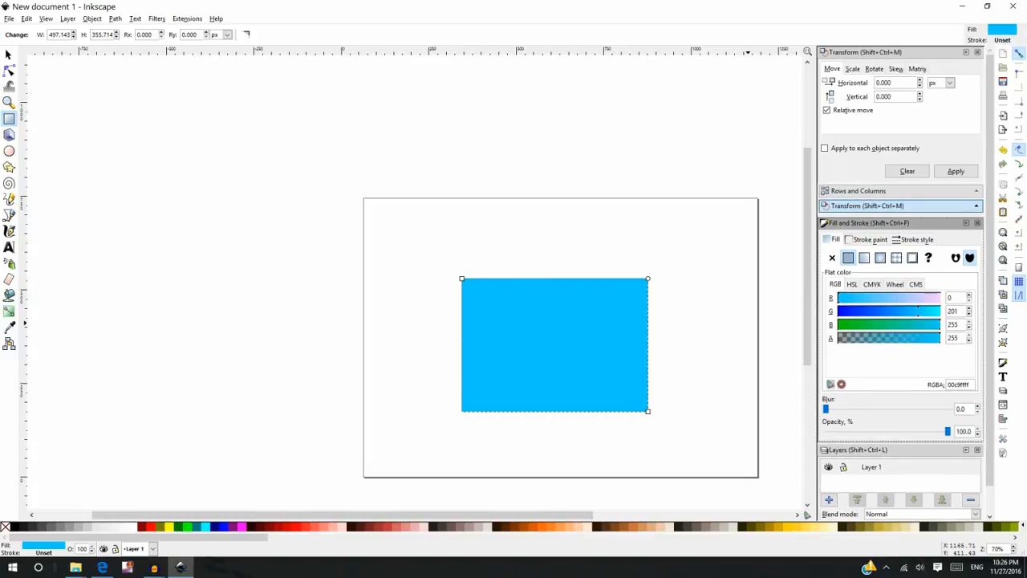
pyautogui.moveTo(882, 223); pyautogui.dragTo(900, 130)
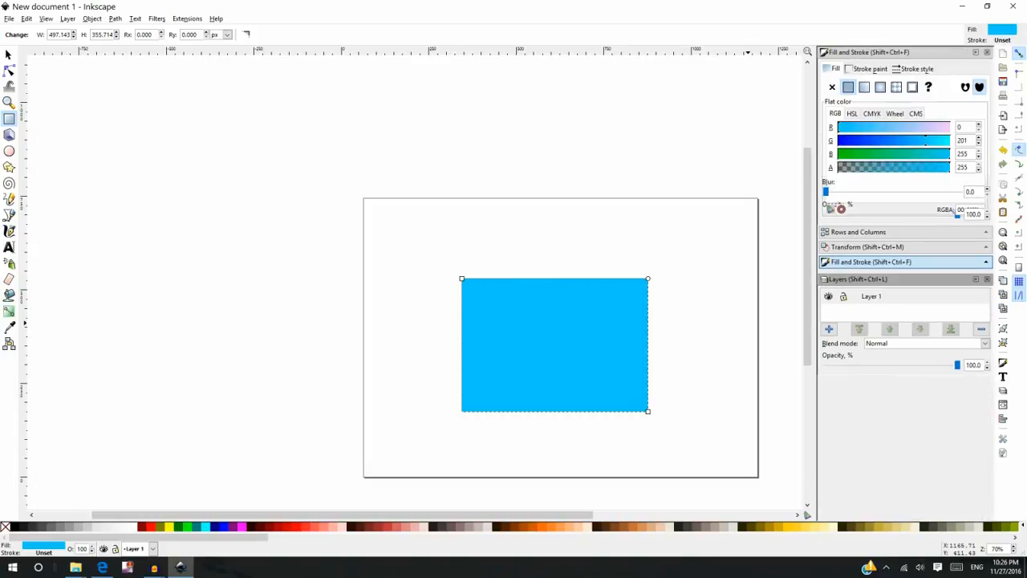
pyautogui.moveTo(882, 279); pyautogui.dragTo(898, 164)
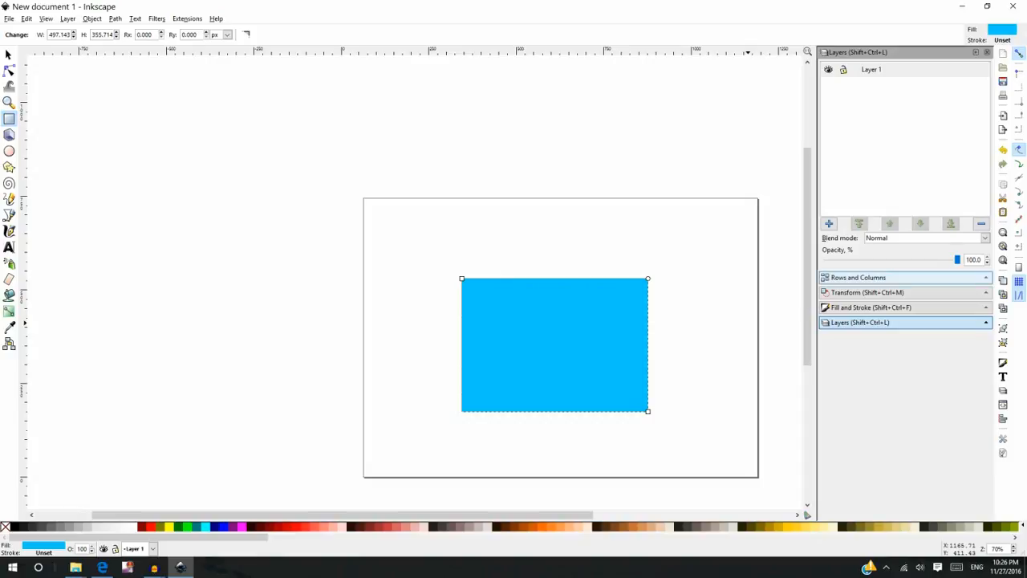
pyautogui.click(858, 276)
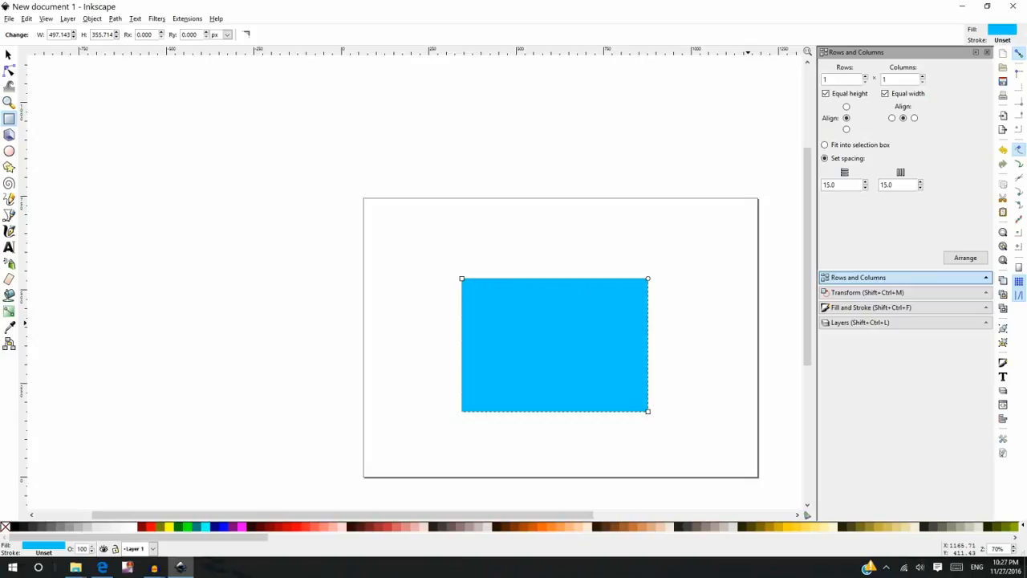
pyautogui.click(867, 292)
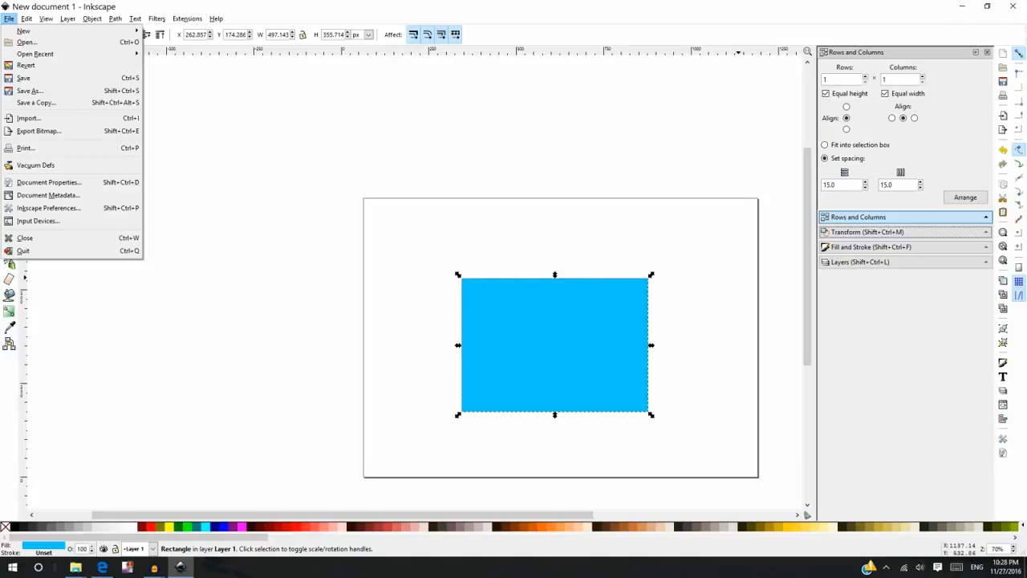
# - Save the document as drawing2 in Cairo PNG format inside the Inkscape folder on drive C
pyautogui.click(9, 18)
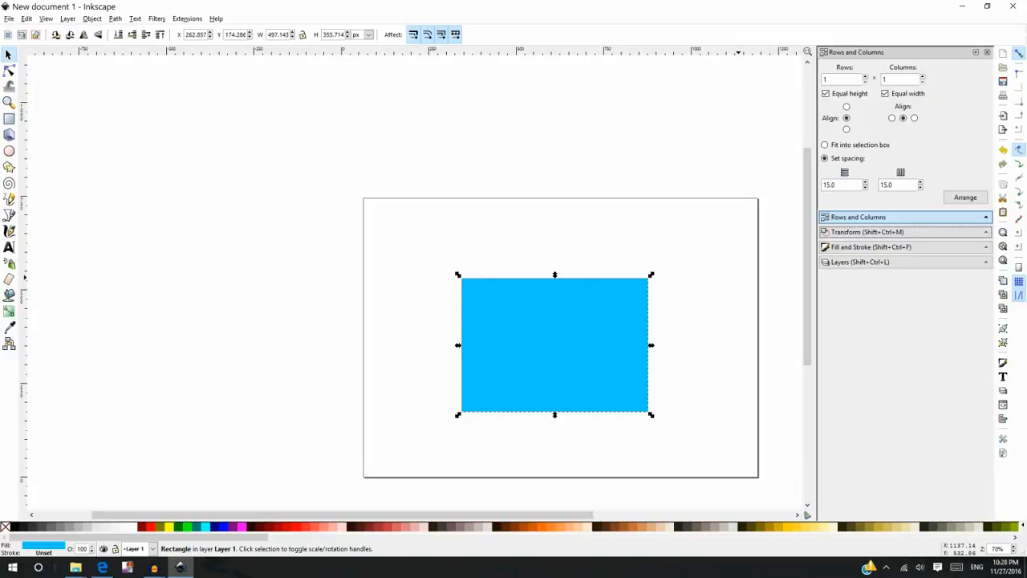
pyautogui.click(9, 19)
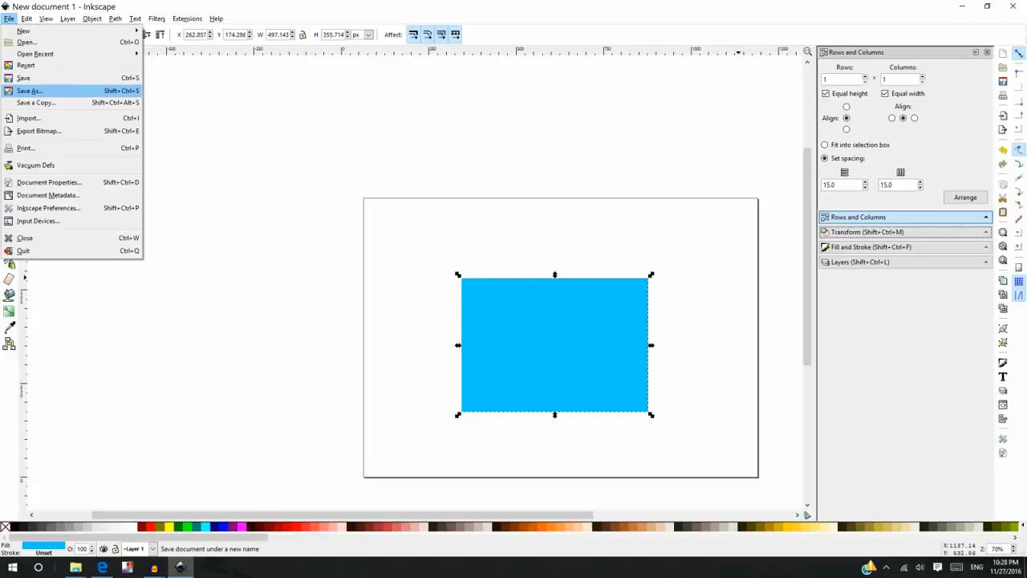
pyautogui.click(32, 90)
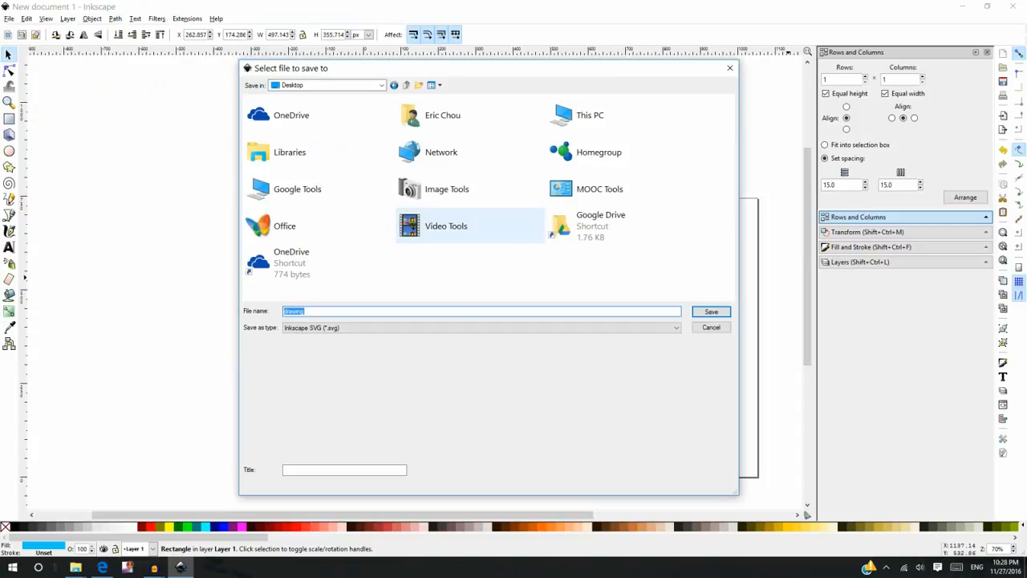
pyautogui.doubleClick(589, 117)
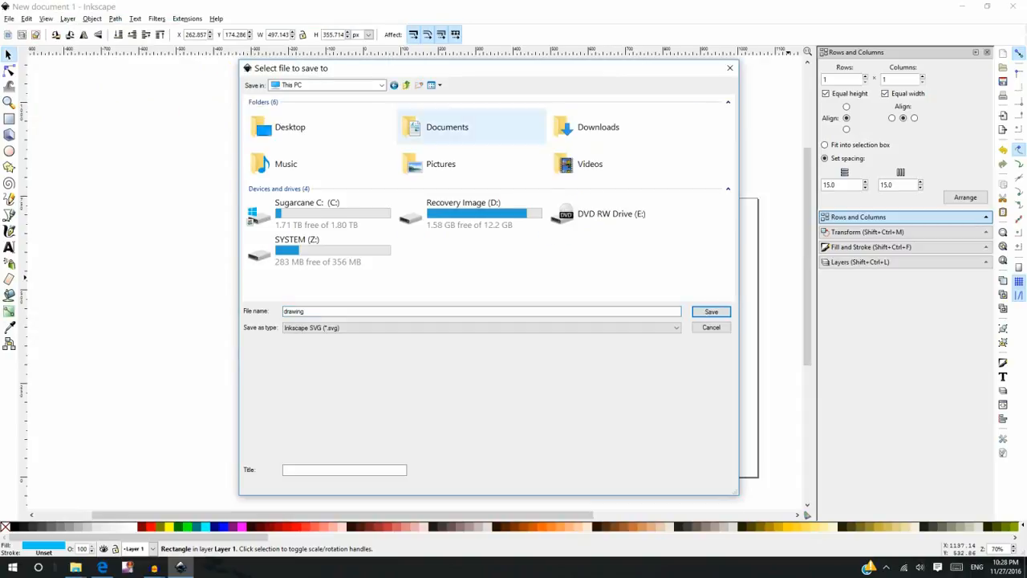
pyautogui.doubleClick(319, 212)
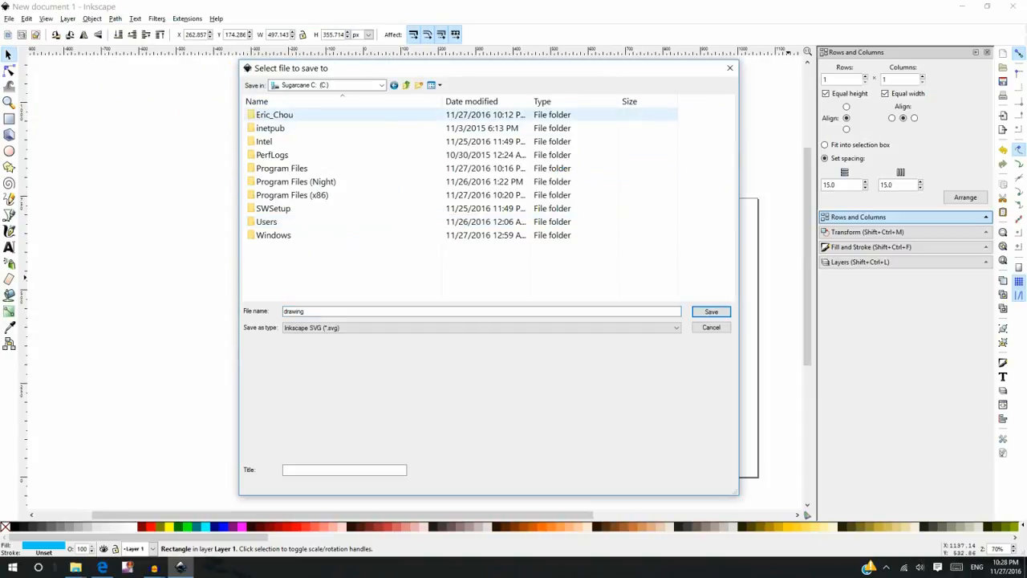
pyautogui.doubleClick(274, 115)
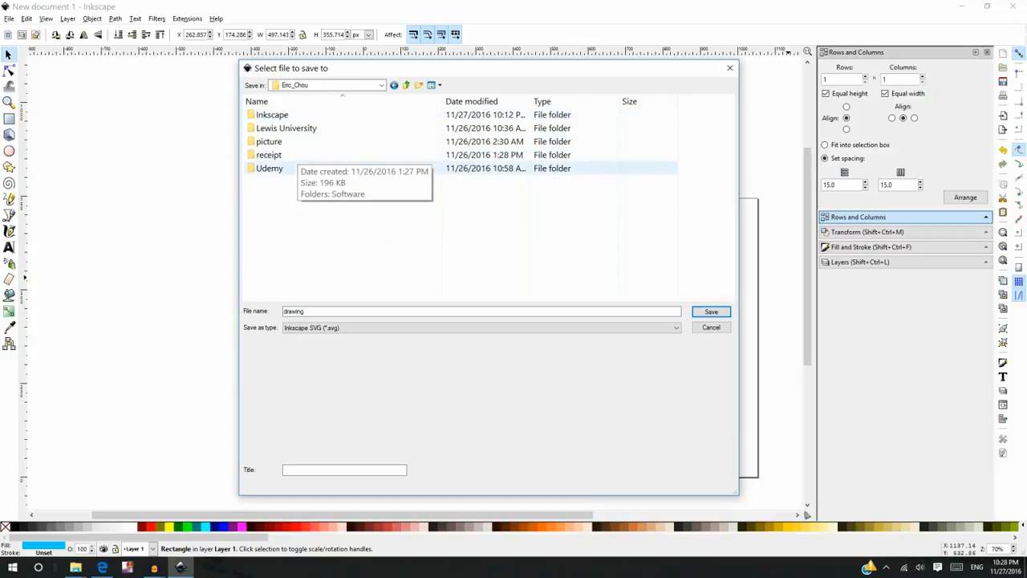
pyautogui.doubleClick(271, 115)
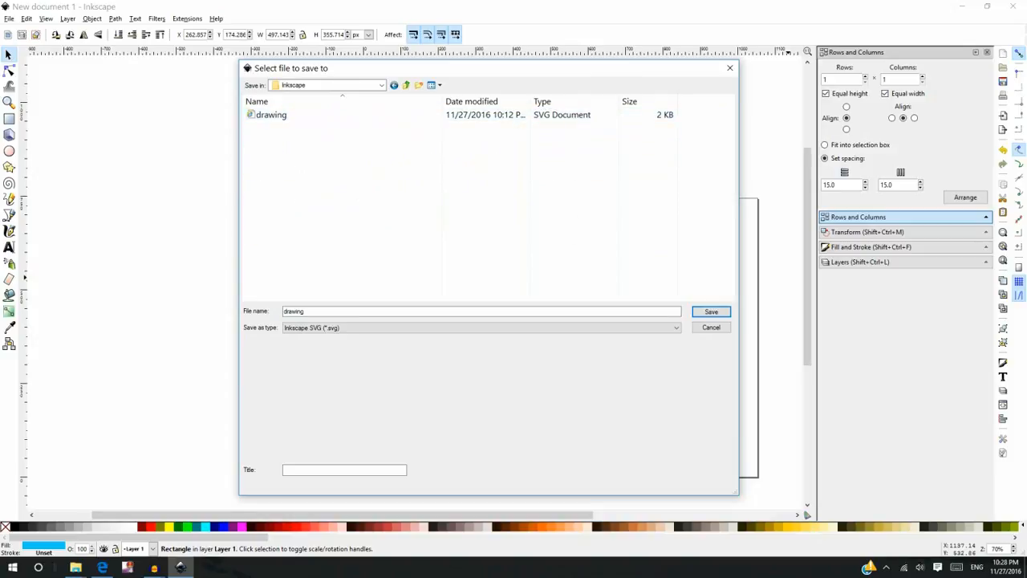
pyautogui.click(307, 311)
pyautogui.write('2')
pyautogui.click(676, 328)
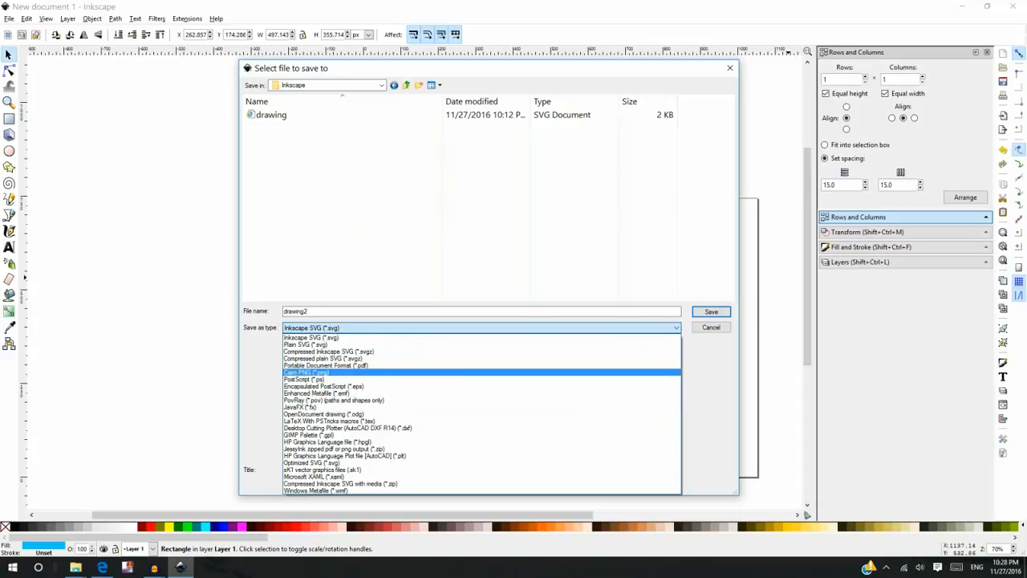
pyautogui.click(321, 372)
pyautogui.click(711, 311)
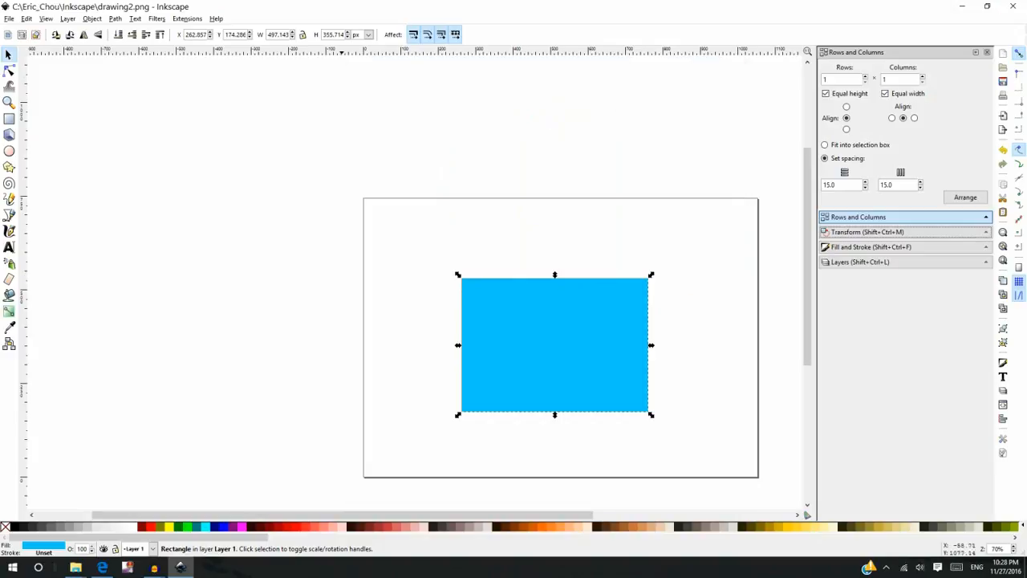
# - Close the Inkscape window without saving the file as SVG
pyautogui.click(1010, 6)
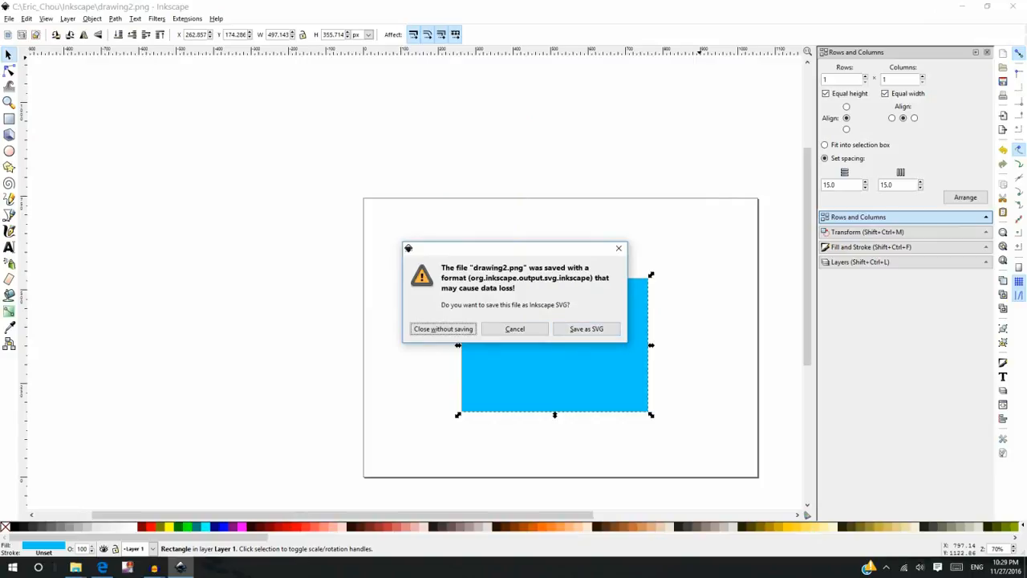
pyautogui.press('Return')
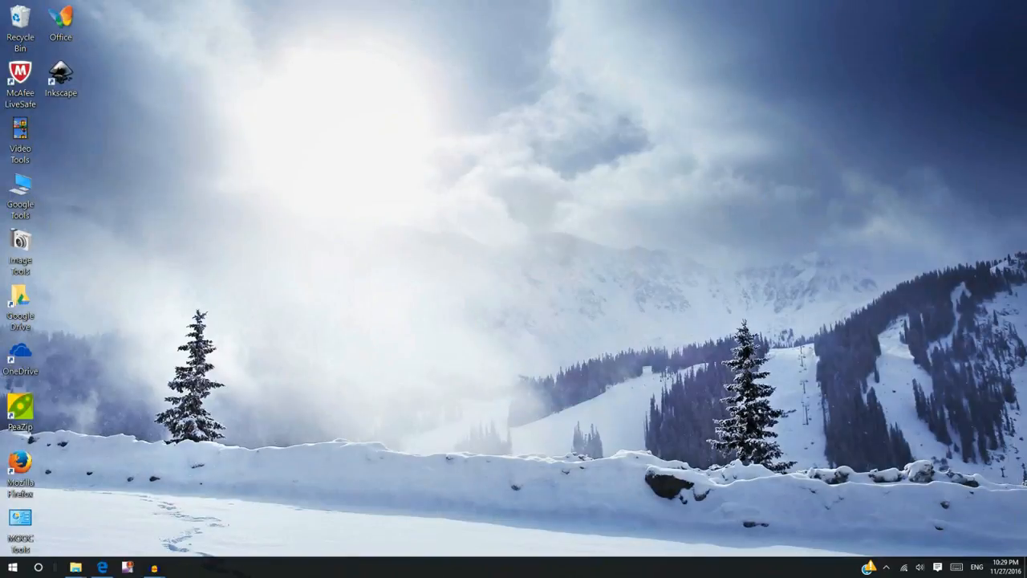
# - Open the exported drawing2 PNG with Paint from File Explorer to inspect it, then close both windows
pyautogui.click(76, 567)
pyautogui.doubleClick(500, 158)
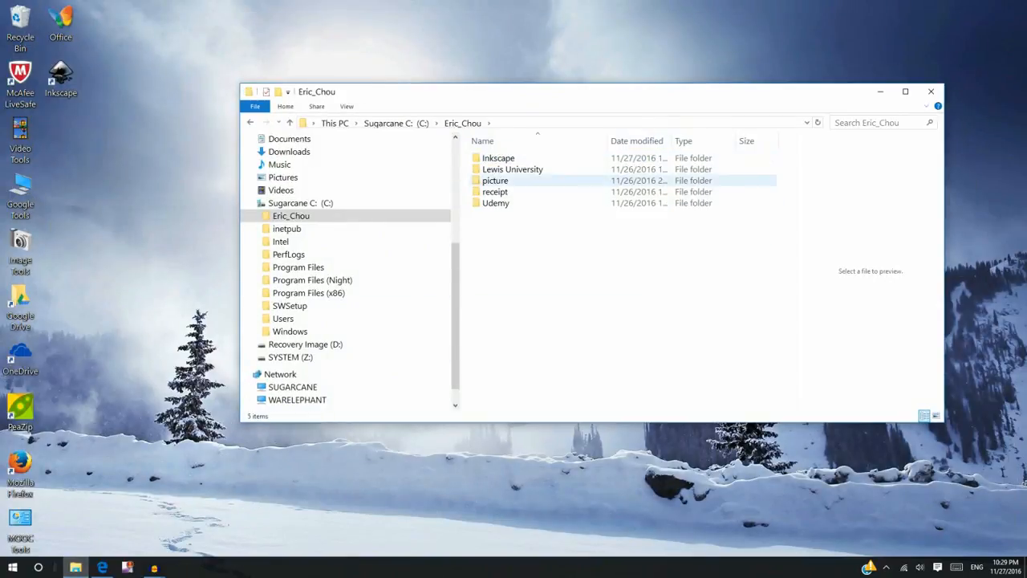
pyautogui.doubleClick(498, 158)
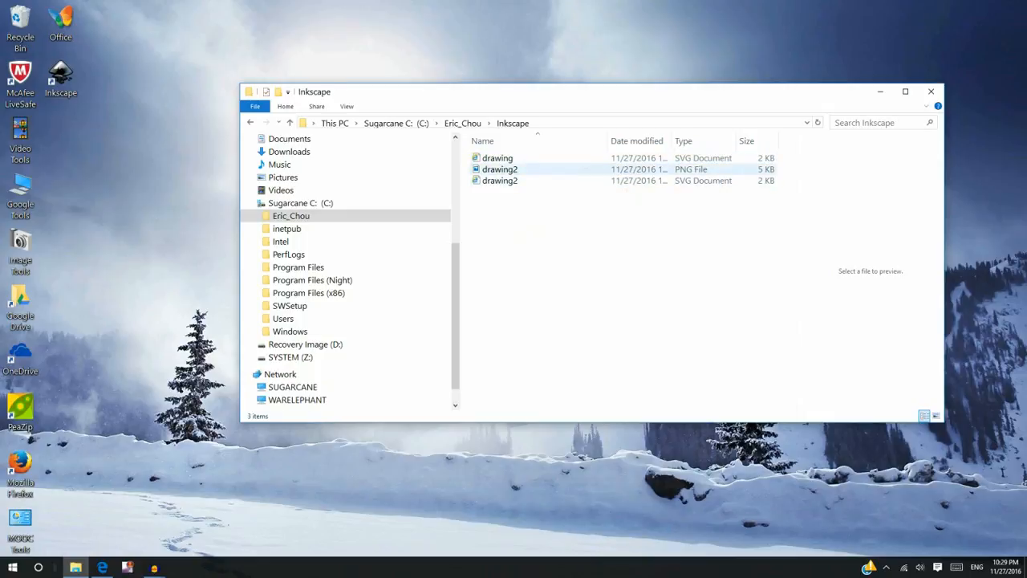
pyautogui.click(499, 169)
pyautogui.rightClick(517, 169)
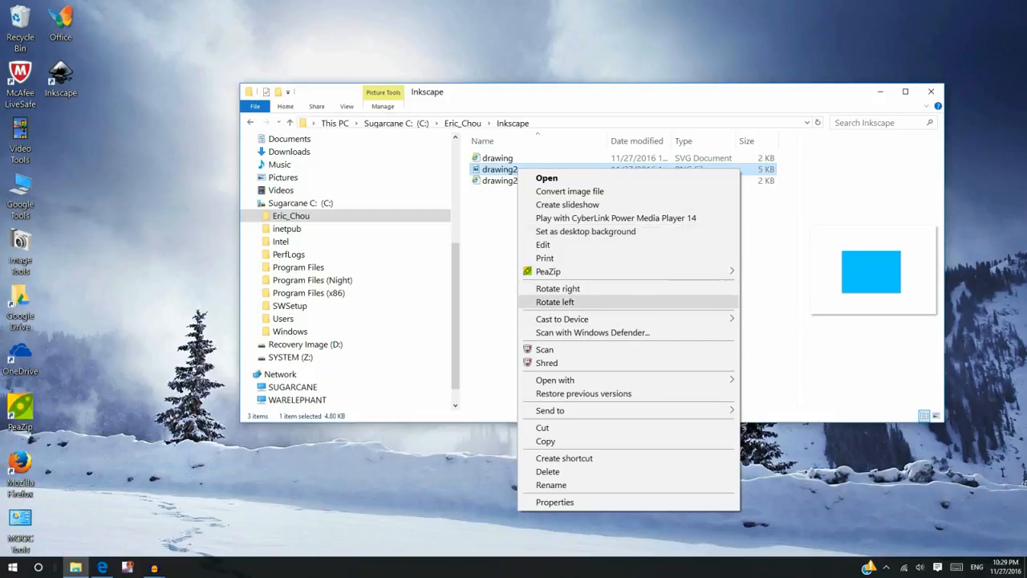
pyautogui.moveTo(561, 379)
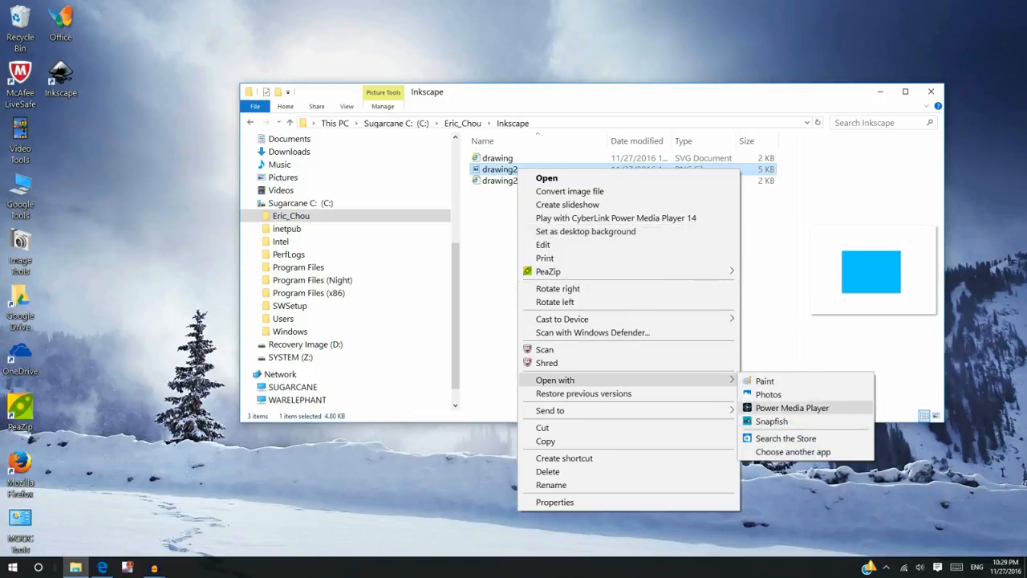
pyautogui.click(768, 394)
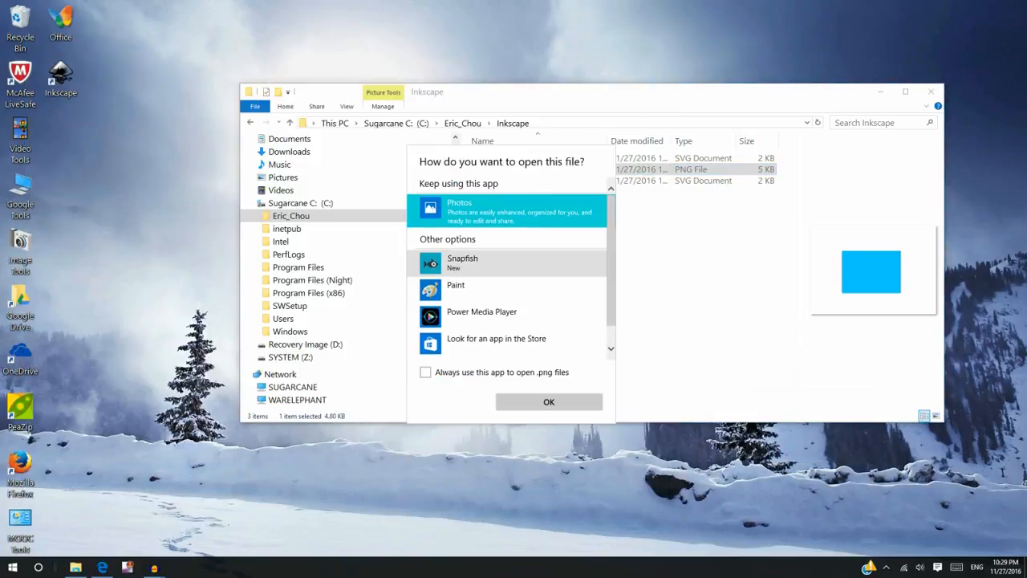
pyautogui.doubleClick(506, 290)
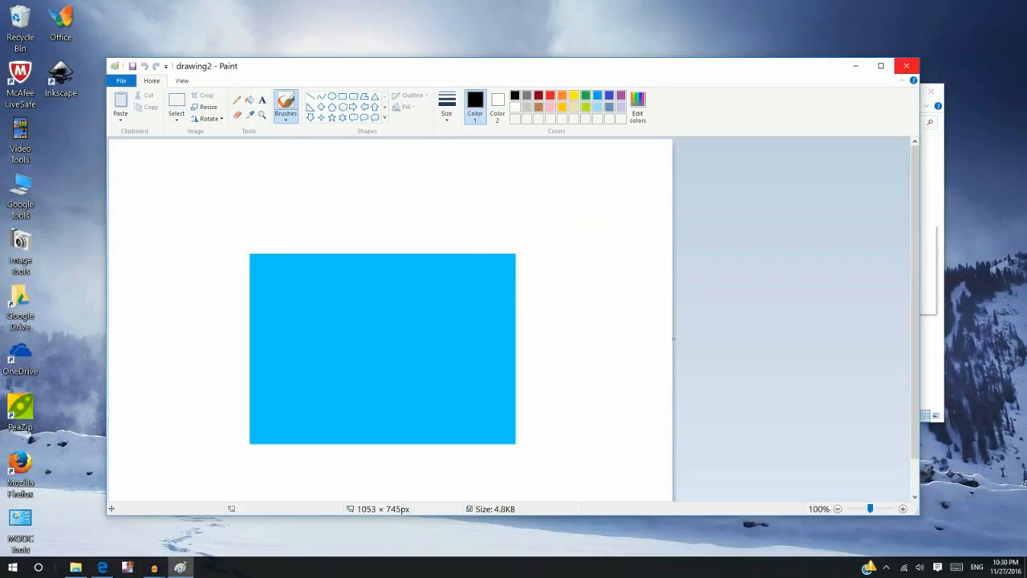
pyautogui.click(906, 66)
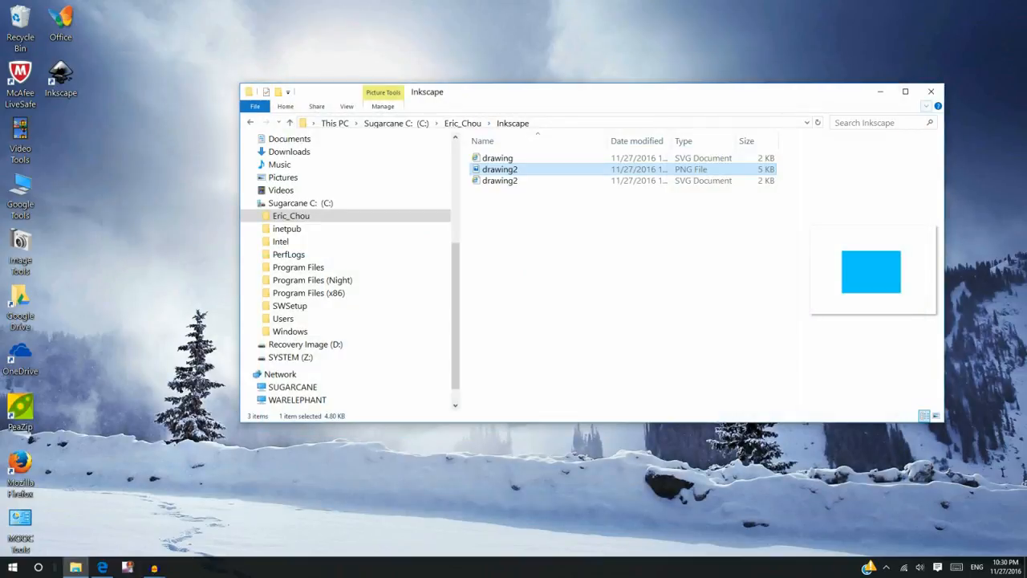
pyautogui.click(931, 92)
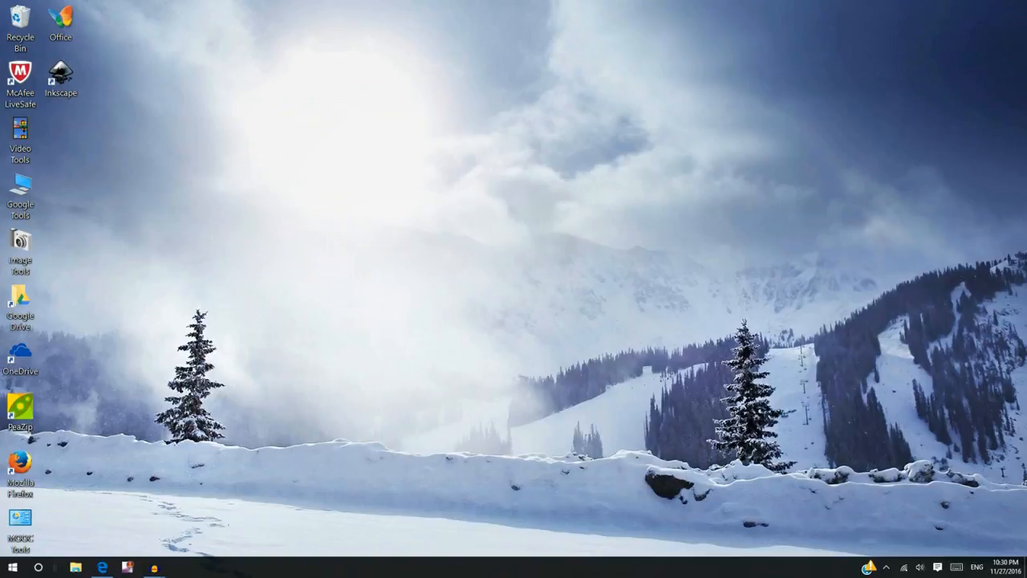